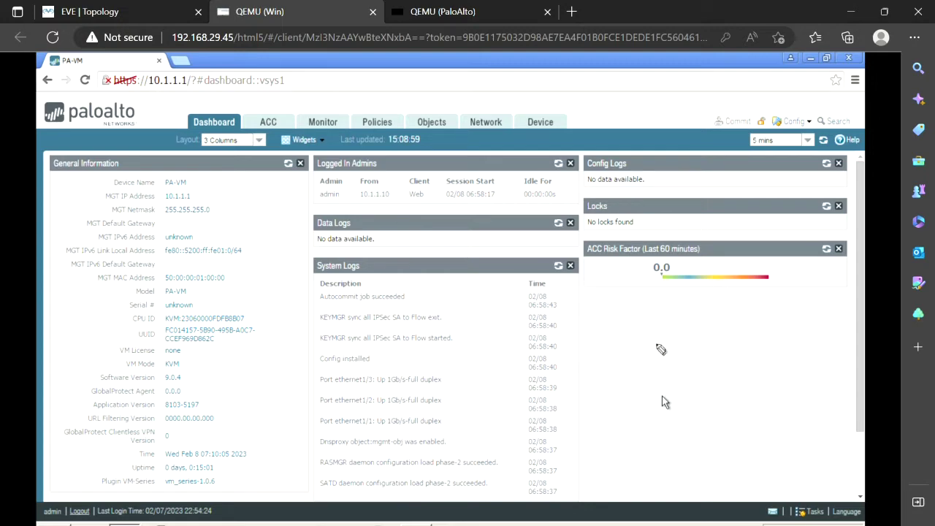
left_click_drag(673, 338, 672, 369)
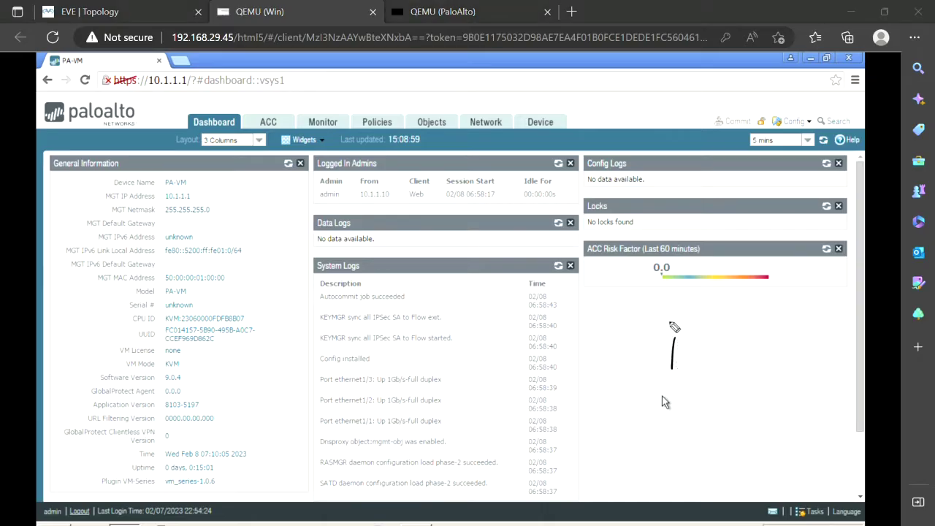
mouse_move(673, 338)
left_mouse_down()
mouse_move(705, 376)
mouse_move(690, 384)
mouse_move(706, 378)
mouse_move(705, 361)
mouse_move(682, 353)
mouse_move(695, 353)
mouse_move(598, 359)
left_mouse_up()
left_click_drag(705, 360, 772, 358)
left_click_drag(595, 340, 653, 340)
mouse_move(750, 345)
left_mouse_down()
mouse_move(764, 353)
mouse_move(813, 340)
left_mouse_up()
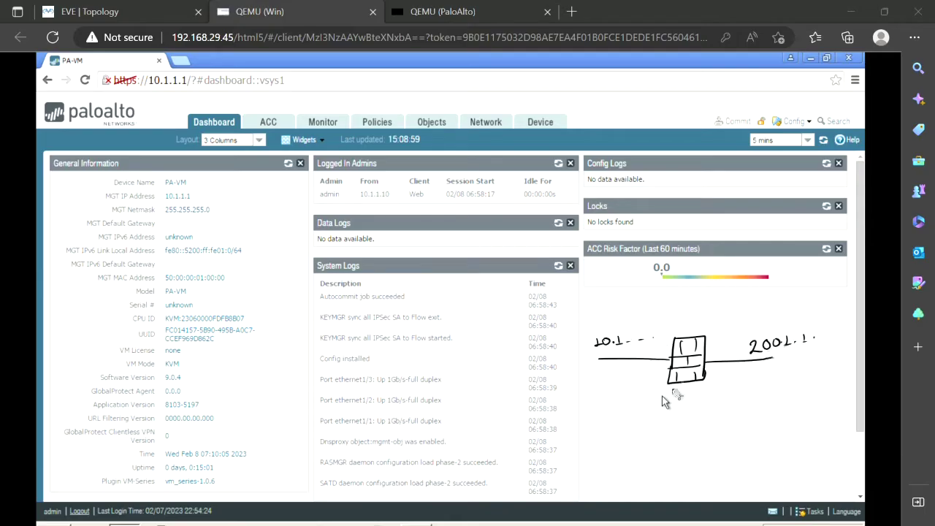
left_click_drag(686, 384, 683, 428)
mouse_move(698, 404)
left_mouse_down()
mouse_move(698, 414)
mouse_move(752, 418)
mouse_move(745, 412)
left_mouse_up()
mouse_move(620, 324)
left_mouse_down()
mouse_move(705, 315)
mouse_move(760, 321)
mouse_move(760, 335)
left_mouse_up()
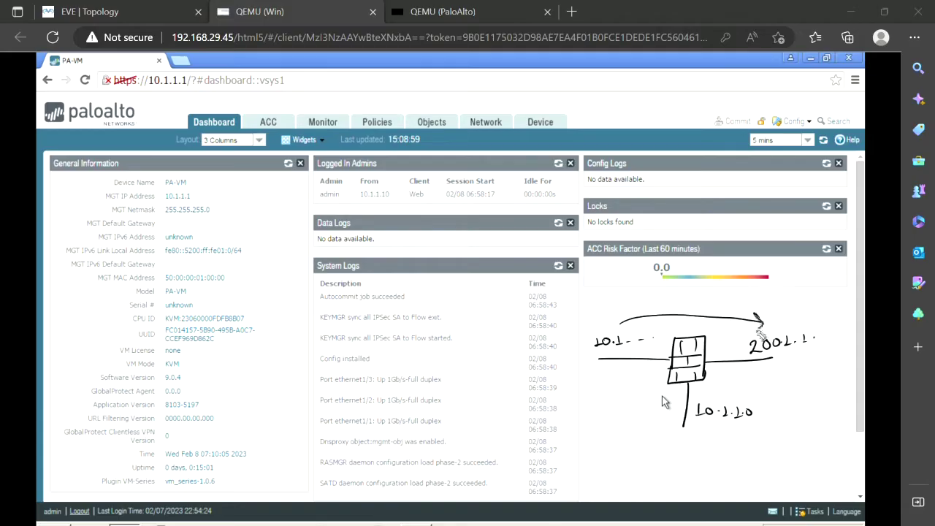
mouse_move(646, 330)
left_mouse_down()
mouse_move(643, 418)
mouse_move(652, 411)
left_mouse_up()
mouse_move(657, 377)
left_mouse_down()
mouse_move(642, 393)
mouse_move(657, 392)
left_mouse_up()
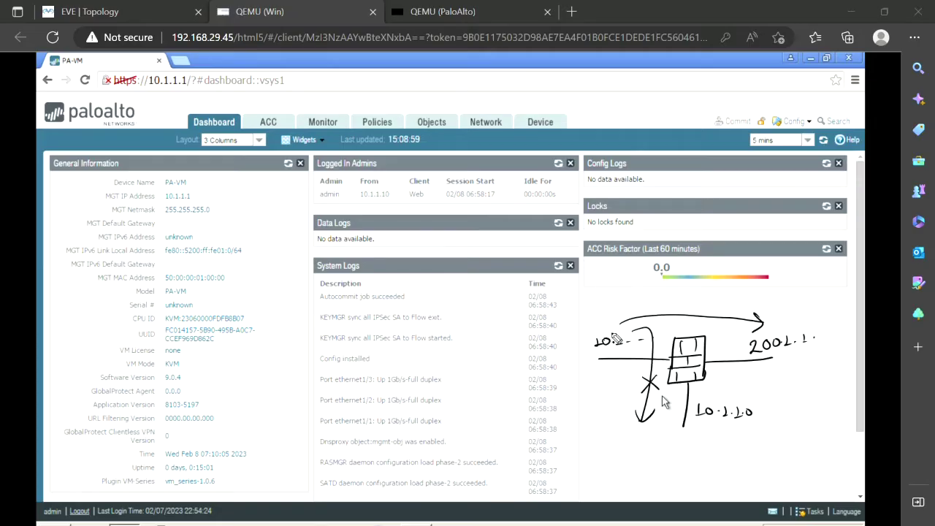
mouse_move(617, 338)
left_mouse_down()
mouse_move(582, 341)
mouse_move(637, 355)
mouse_move(638, 333)
mouse_move(627, 332)
left_mouse_up()
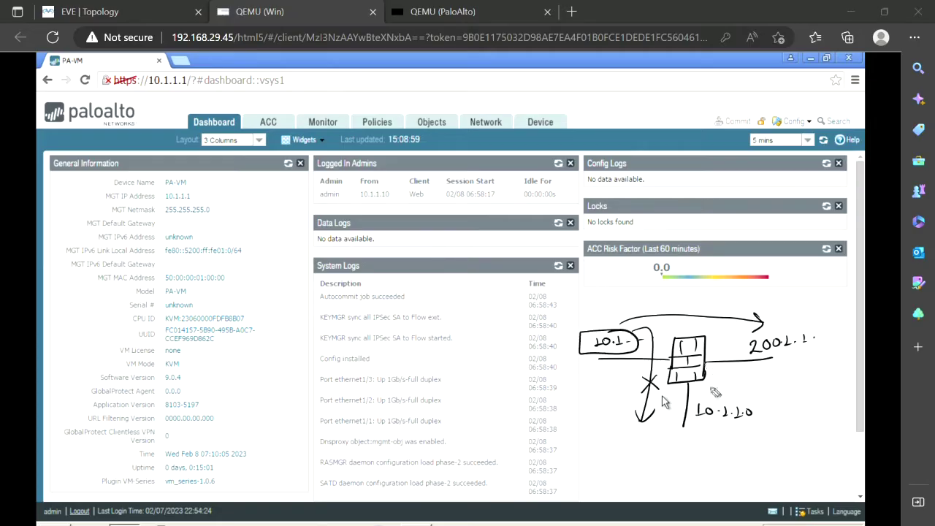
mouse_move(692, 402)
left_mouse_down()
mouse_move(739, 430)
mouse_move(761, 398)
mouse_move(690, 404)
left_mouse_up()
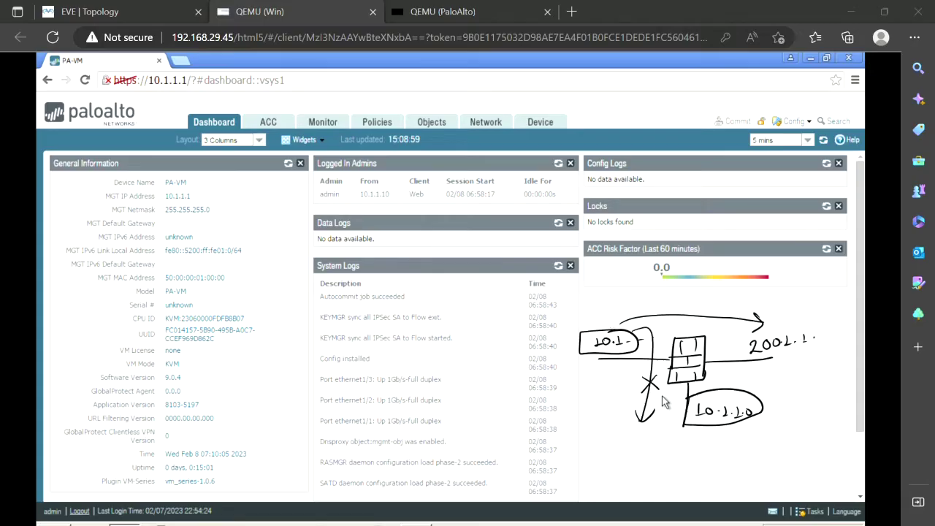
left_click_drag(643, 322, 688, 399)
left_click_drag(598, 313, 643, 305)
mouse_move(612, 357)
left_mouse_down()
mouse_move(701, 474)
mouse_move(785, 366)
mouse_move(798, 378)
left_mouse_up()
mouse_move(688, 450)
left_mouse_down()
mouse_move(701, 467)
mouse_move(735, 453)
left_mouse_up()
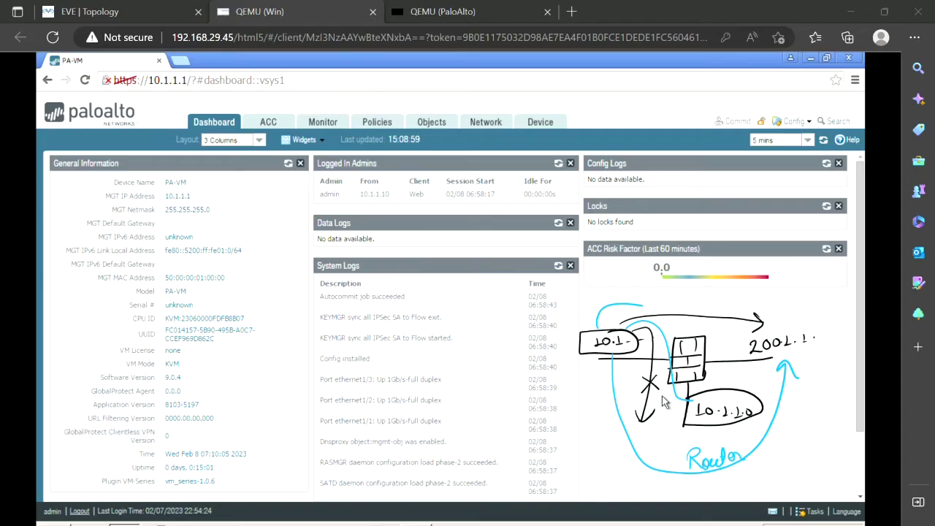
key("Escape")
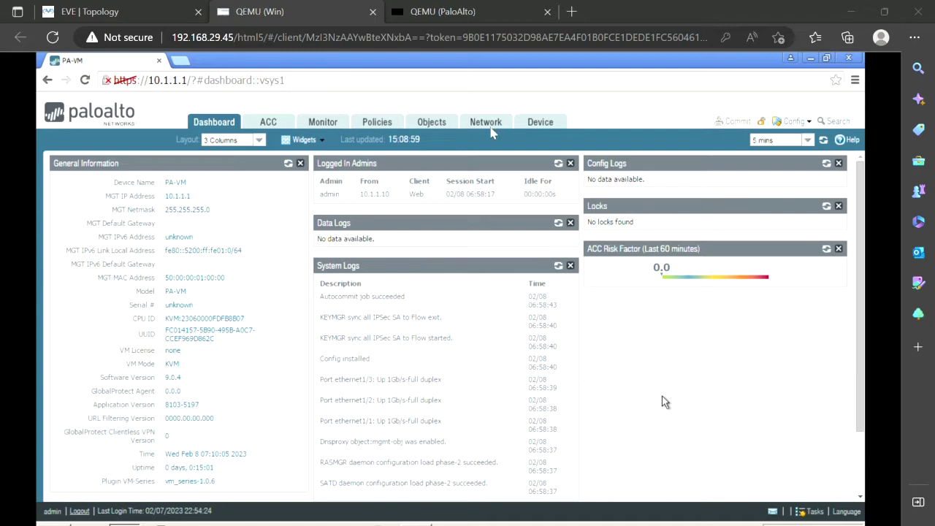
- Open the ethernet1/1 interface settings in the network configuration and list the available interface types
left_click(488, 125)
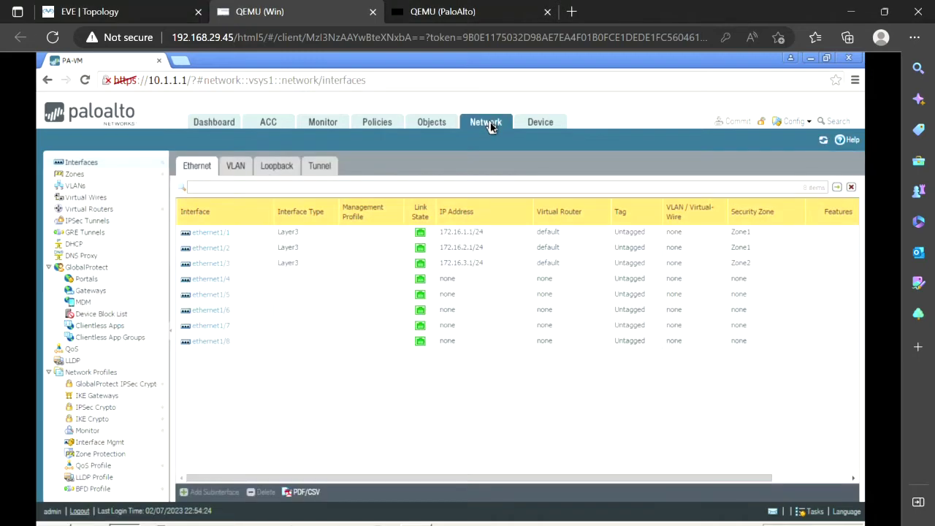
left_click(203, 234)
left_click(203, 236)
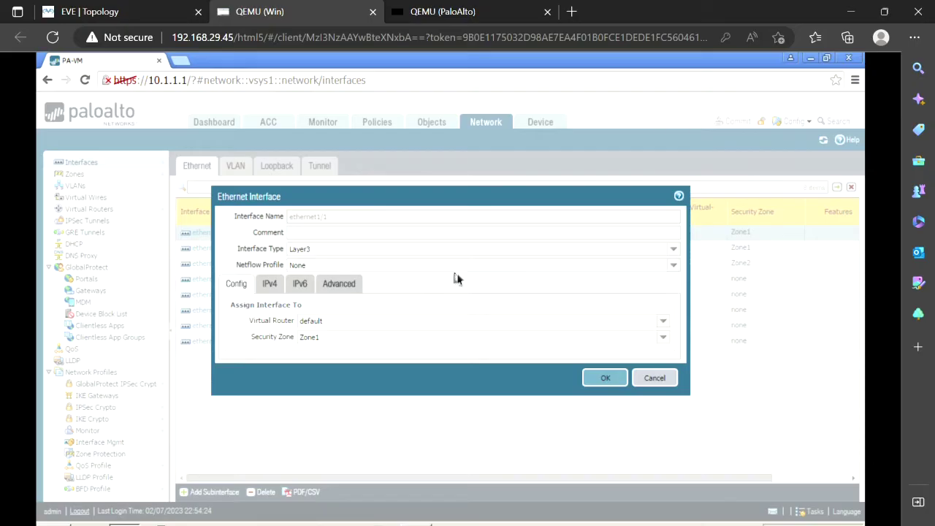
left_click(673, 250)
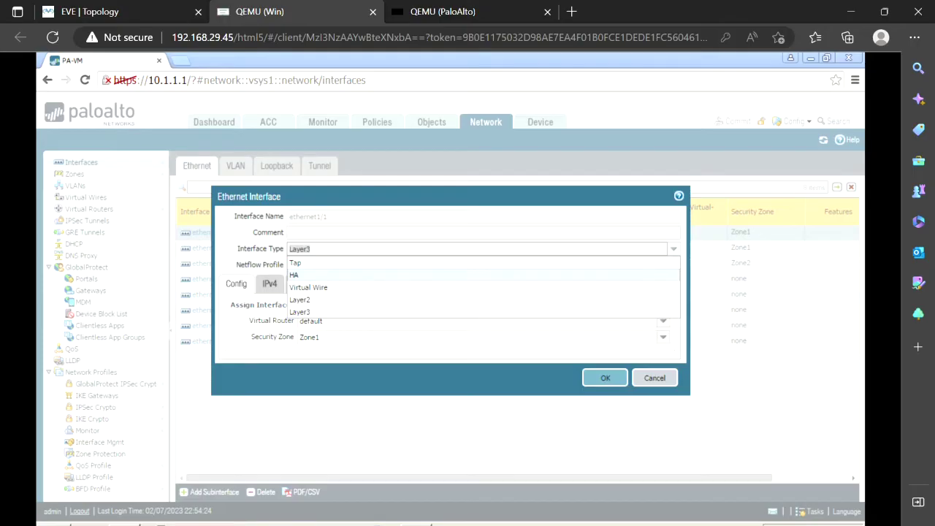
mouse_move(307, 260)
left_mouse_down()
mouse_move(326, 255)
mouse_move(348, 278)
left_mouse_up()
mouse_move(282, 257)
left_mouse_down()
mouse_move(279, 298)
mouse_move(296, 253)
mouse_move(346, 269)
mouse_move(323, 295)
mouse_move(287, 298)
left_mouse_up()
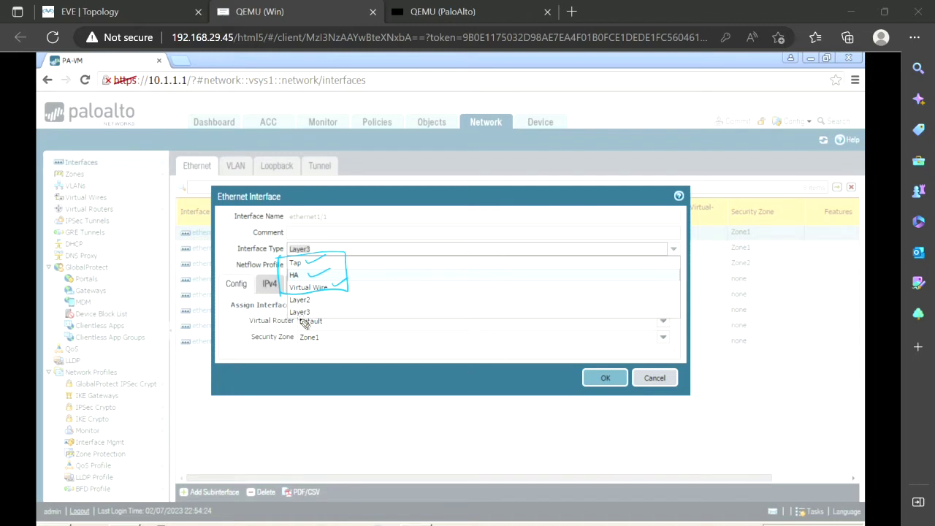
mouse_move(278, 295)
left_mouse_down()
mouse_move(279, 314)
mouse_move(310, 332)
mouse_move(321, 307)
mouse_move(311, 292)
left_mouse_up()
mouse_move(451, 260)
left_mouse_down()
mouse_move(448, 271)
mouse_move(460, 271)
mouse_move(614, 249)
left_mouse_up()
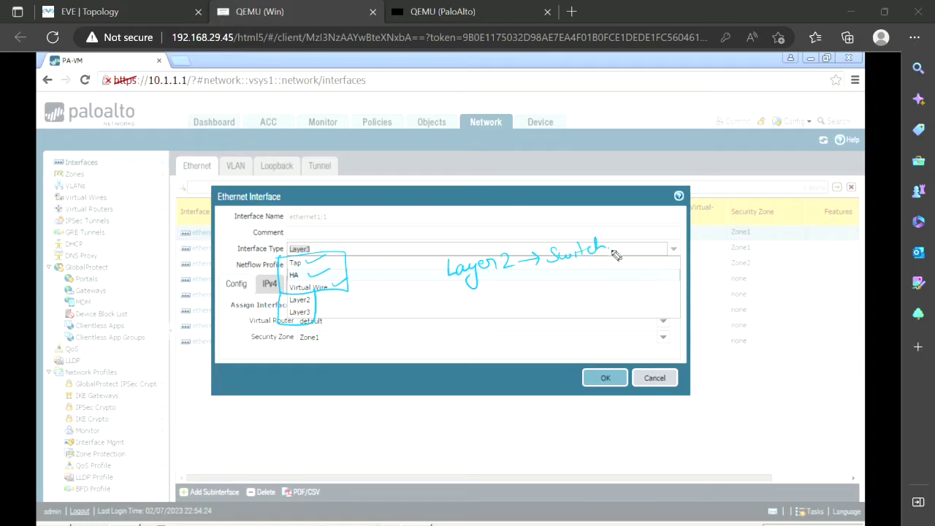
mouse_move(465, 294)
left_mouse_down()
mouse_move(477, 307)
mouse_move(628, 281)
left_mouse_up()
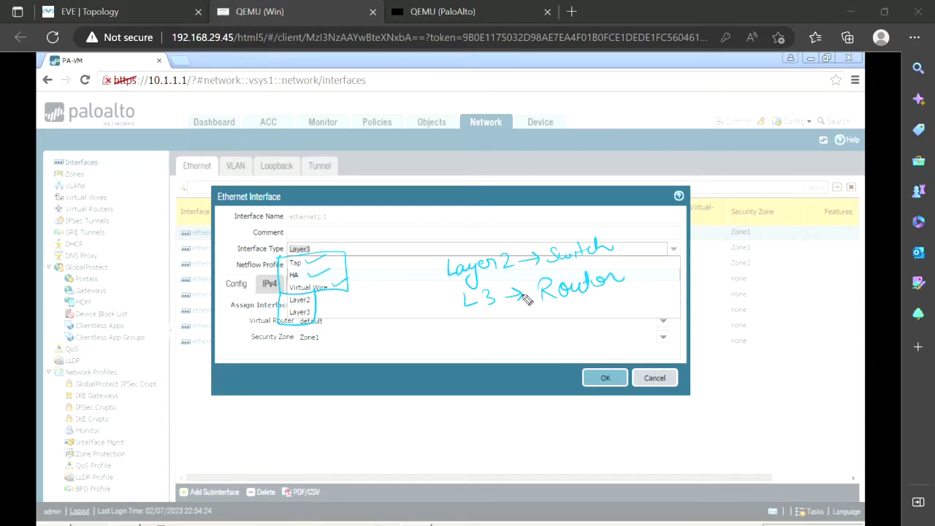
mouse_move(383, 410)
left_mouse_down()
mouse_move(385, 451)
mouse_move(324, 428)
left_mouse_up()
left_click_drag(425, 422, 458, 421)
left_click_drag(350, 428, 437, 417)
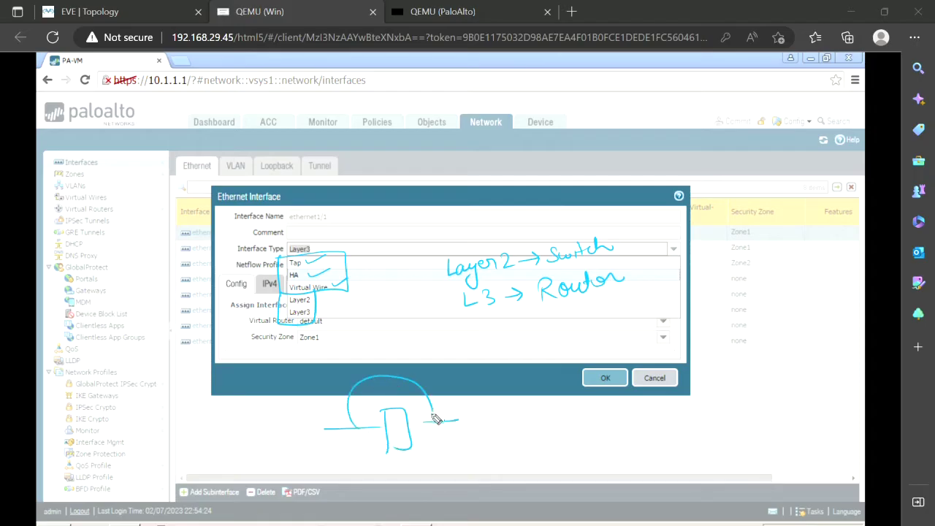
mouse_move(320, 310)
left_mouse_down()
mouse_move(259, 337)
mouse_move(313, 310)
left_mouse_up()
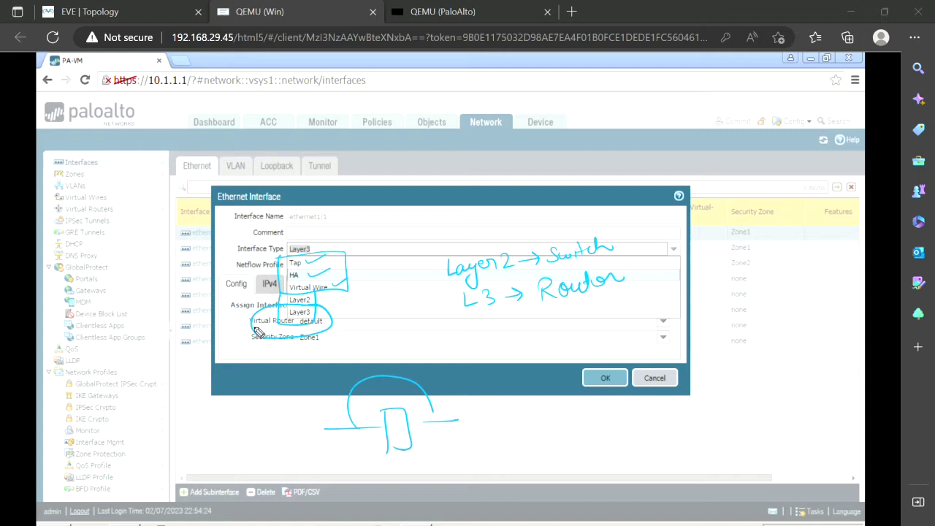
left_click_drag(426, 408, 435, 417)
mouse_move(432, 453)
left_mouse_down()
mouse_move(432, 441)
mouse_move(457, 454)
mouse_move(511, 441)
mouse_move(428, 444)
mouse_move(436, 416)
left_mouse_up()
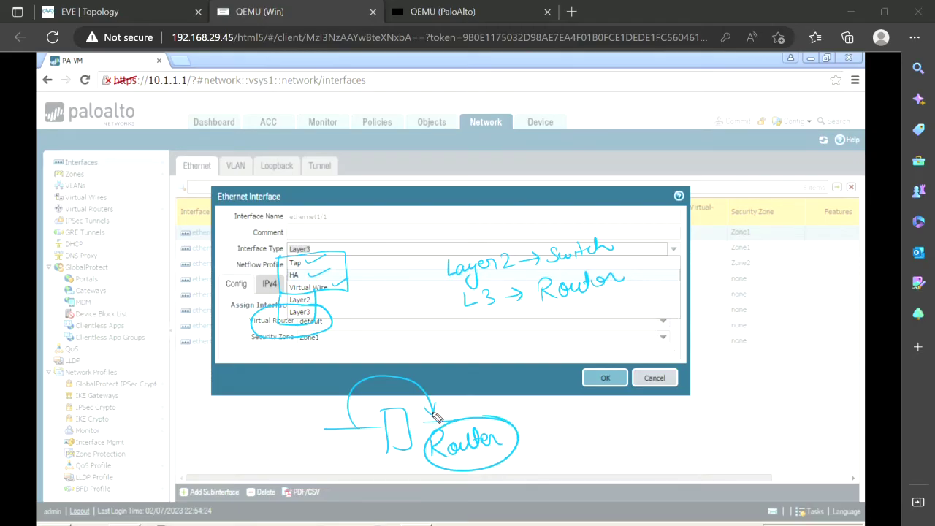
left_click_drag(123, 208, 45, 209)
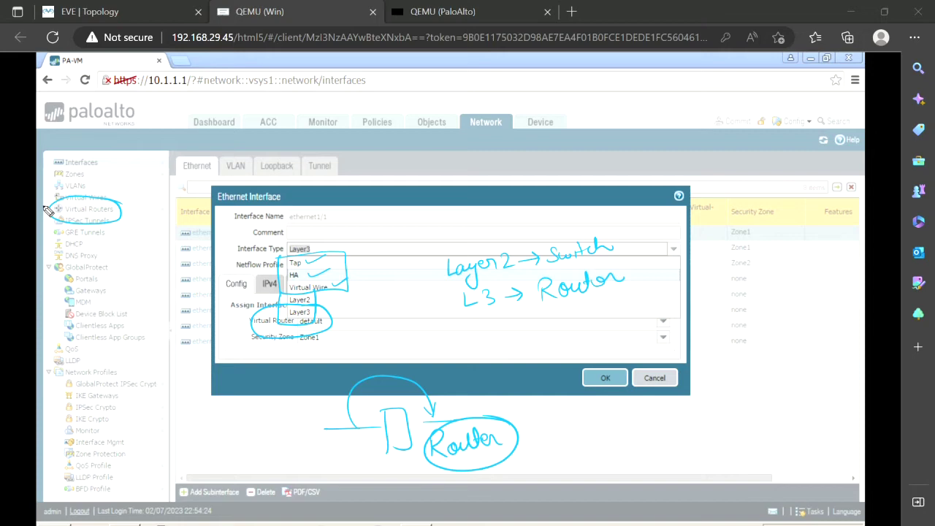
key("Escape")
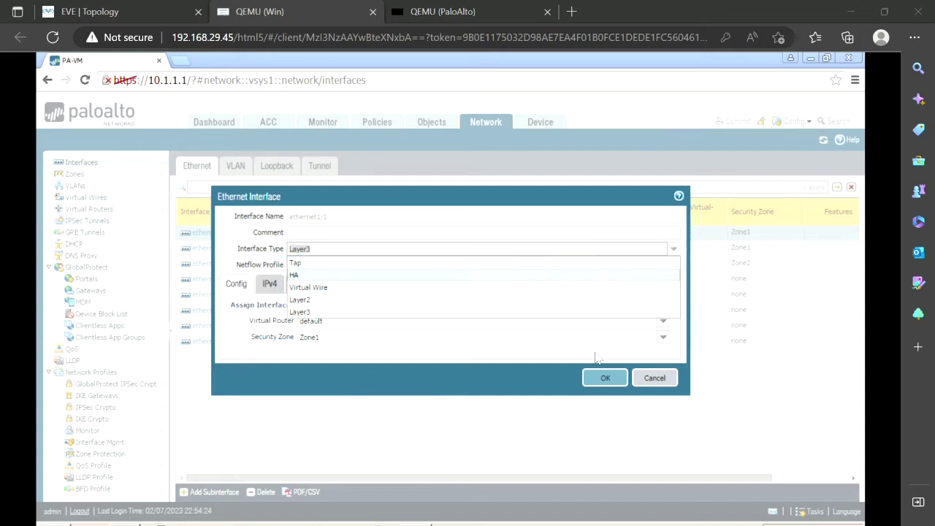
- Close the ethernet1/1 settings without saving and view the list of virtual routers and their assigned interfaces
left_click(654, 377)
left_click(655, 378)
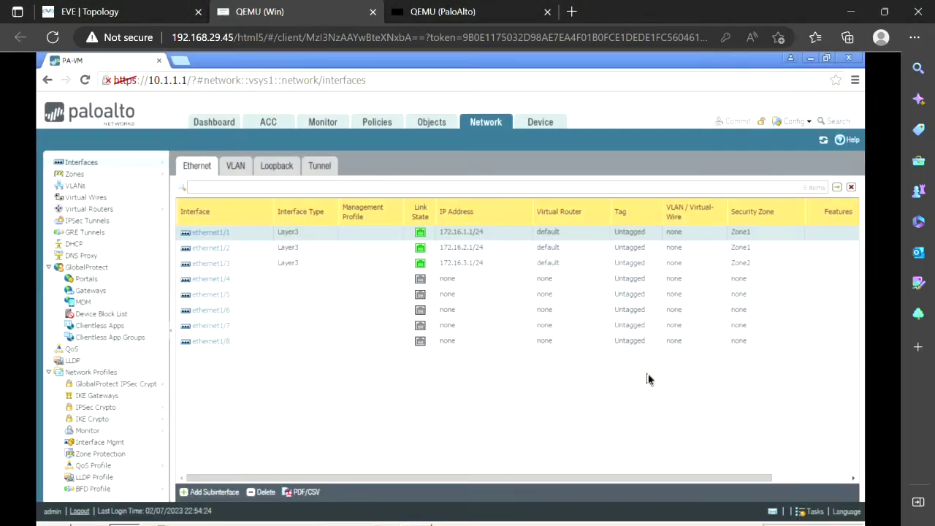
left_click(89, 211)
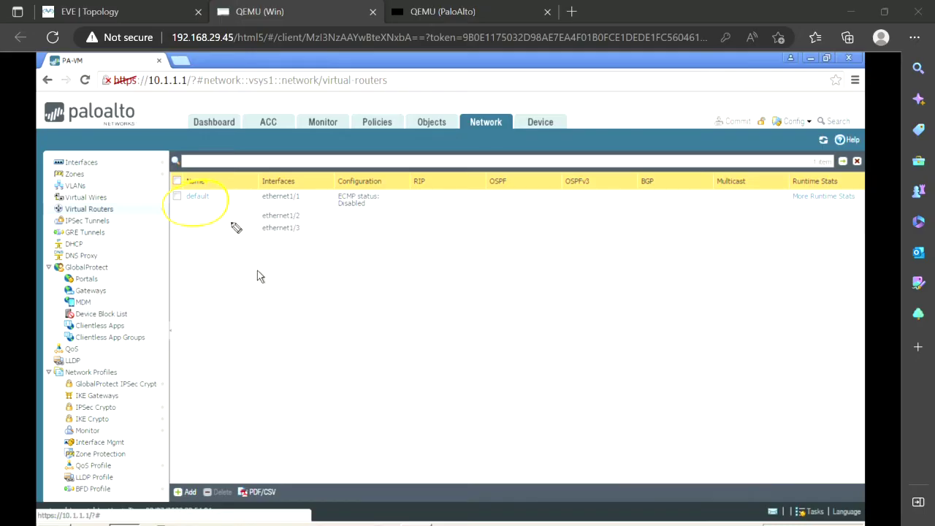
mouse_move(261, 189)
left_mouse_down()
mouse_move(257, 252)
mouse_move(324, 227)
mouse_move(319, 191)
mouse_move(269, 190)
left_mouse_up()
- Start a new virtual router and name it Router1
left_click(188, 493)
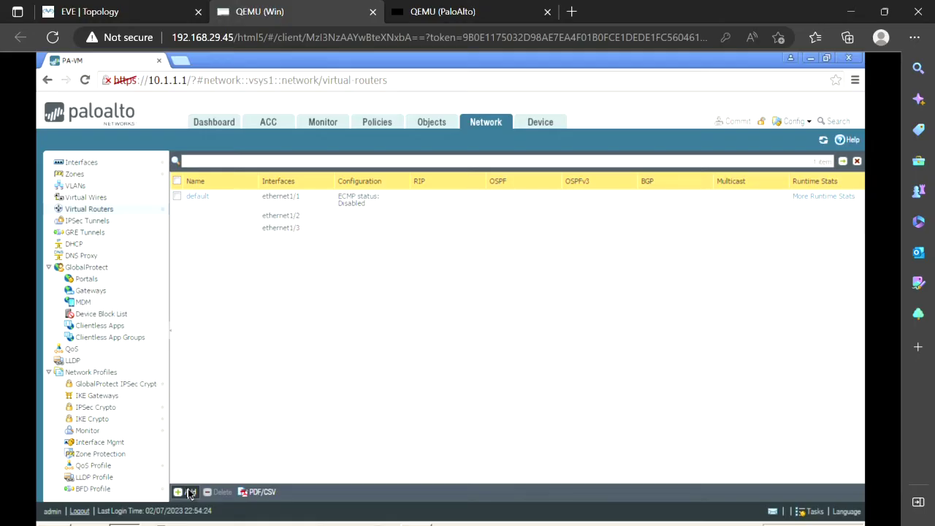
left_click(374, 181)
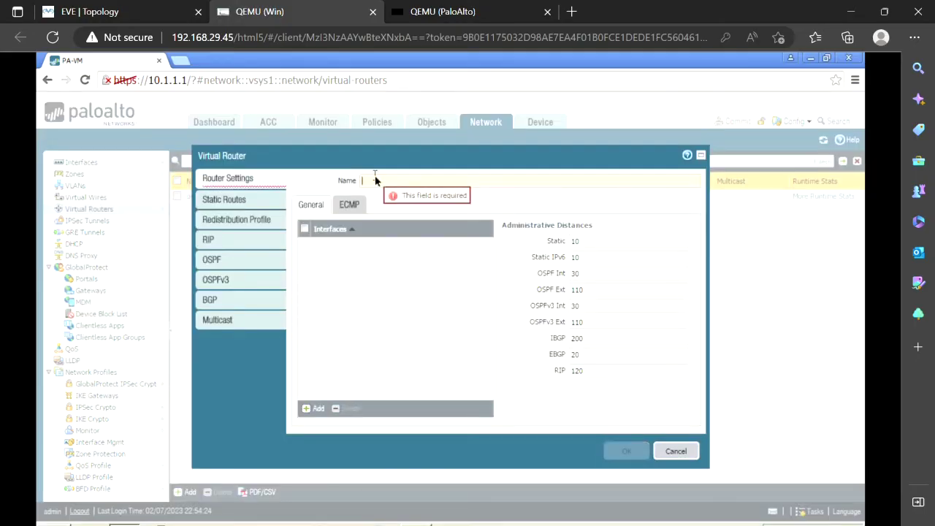
type("Router1")
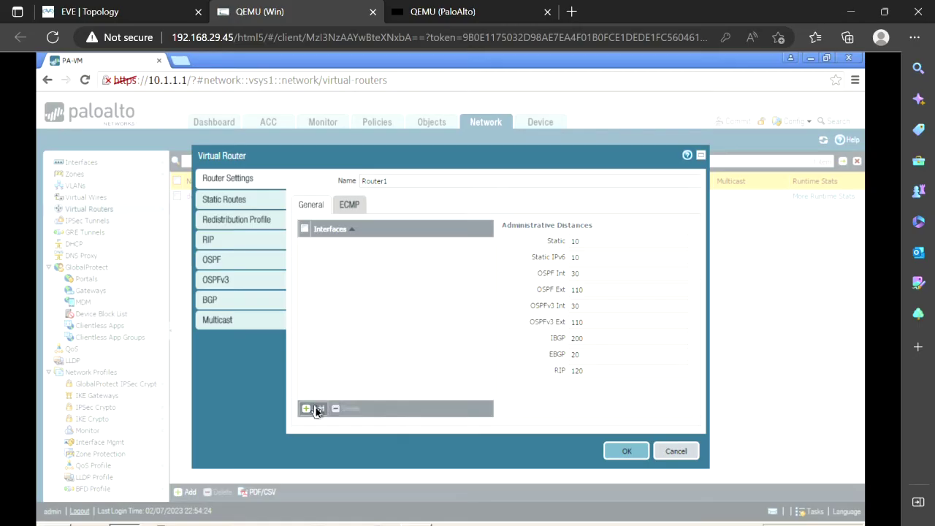
left_click(316, 410)
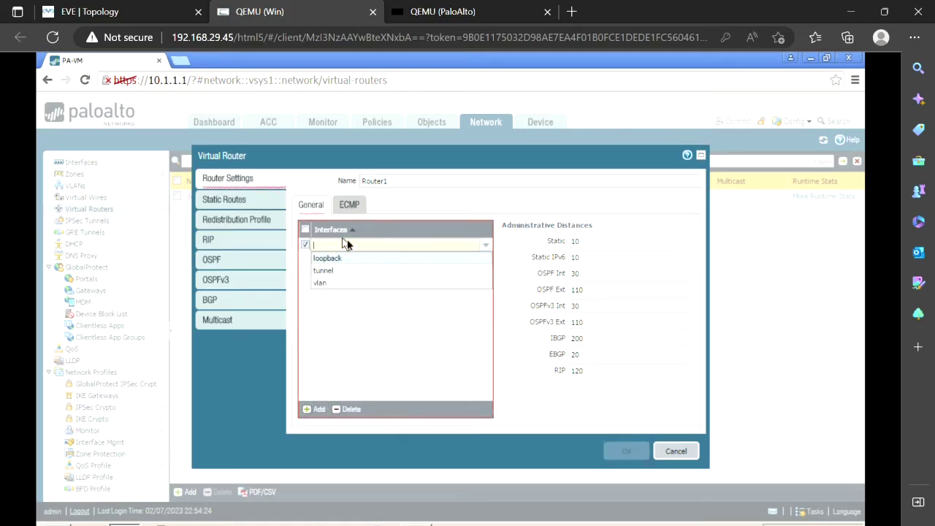
left_click(346, 304)
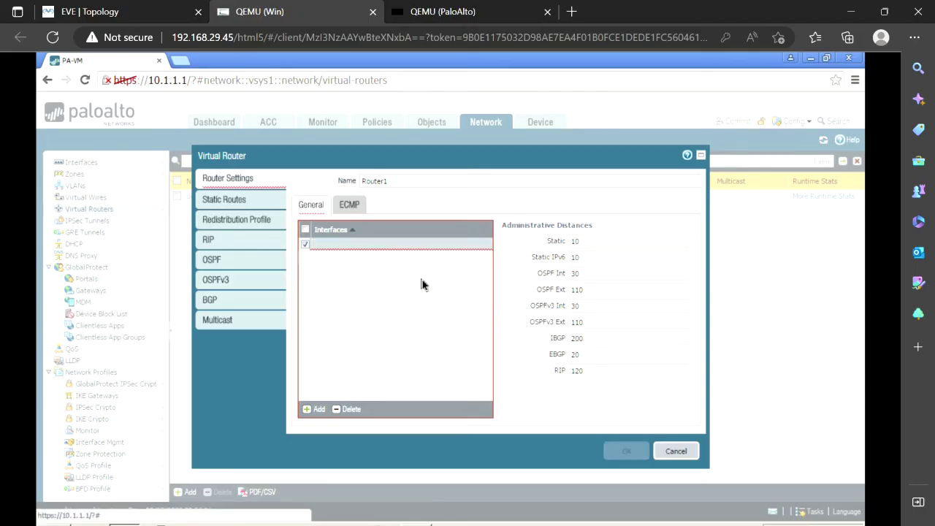
left_click(306, 246)
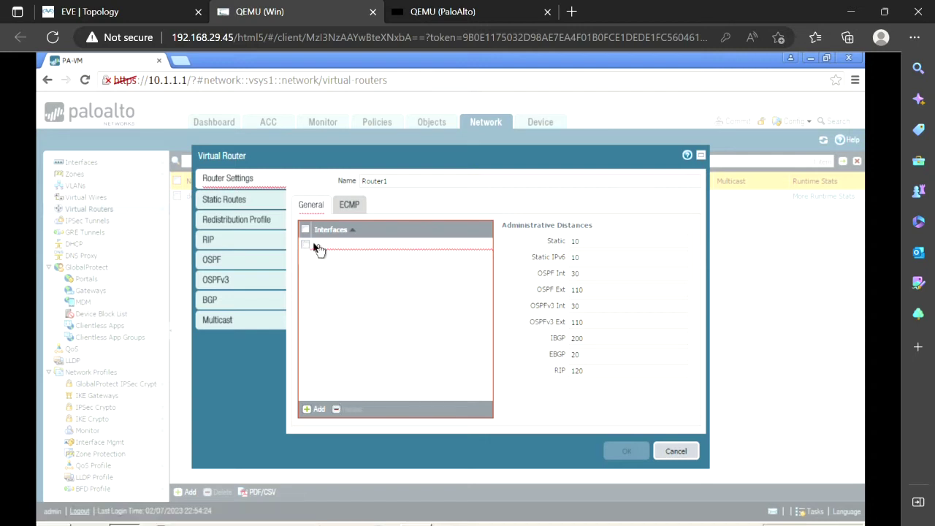
left_click(306, 247)
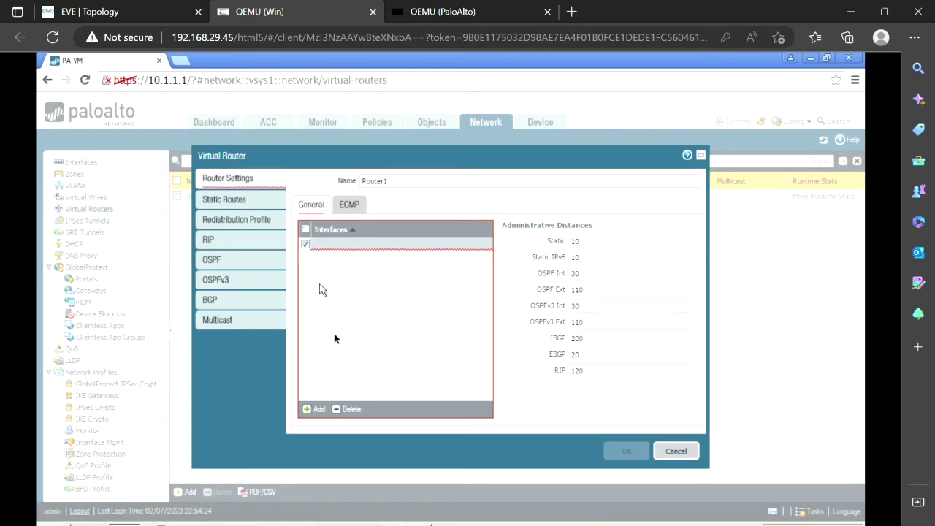
left_click(347, 409)
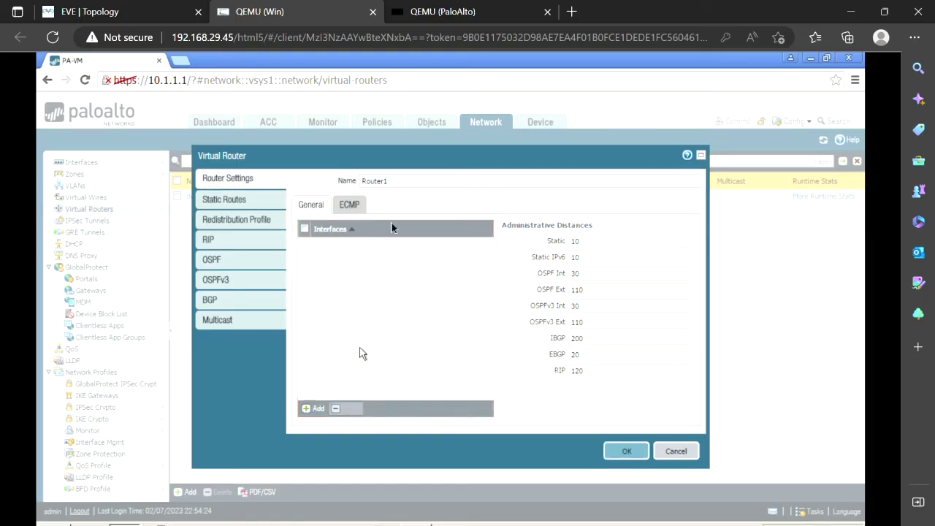
- Save the Router1 virtual router with no interfaces assigned and switch to the EVE topology
left_click(623, 451)
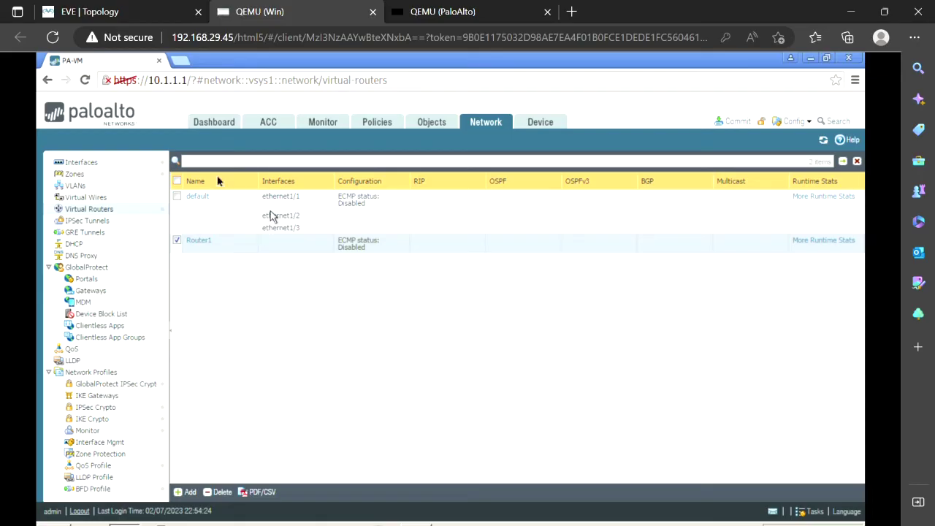
left_click(99, 13)
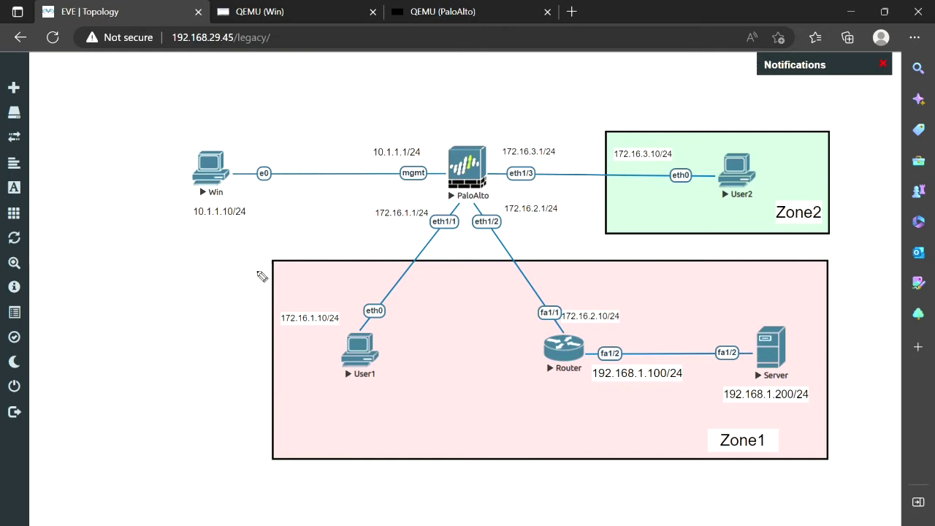
mouse_move(382, 333)
left_mouse_down()
mouse_move(330, 330)
mouse_move(358, 394)
mouse_move(391, 332)
mouse_move(354, 319)
mouse_move(380, 184)
mouse_move(460, 118)
mouse_move(562, 295)
mouse_move(578, 343)
left_mouse_up()
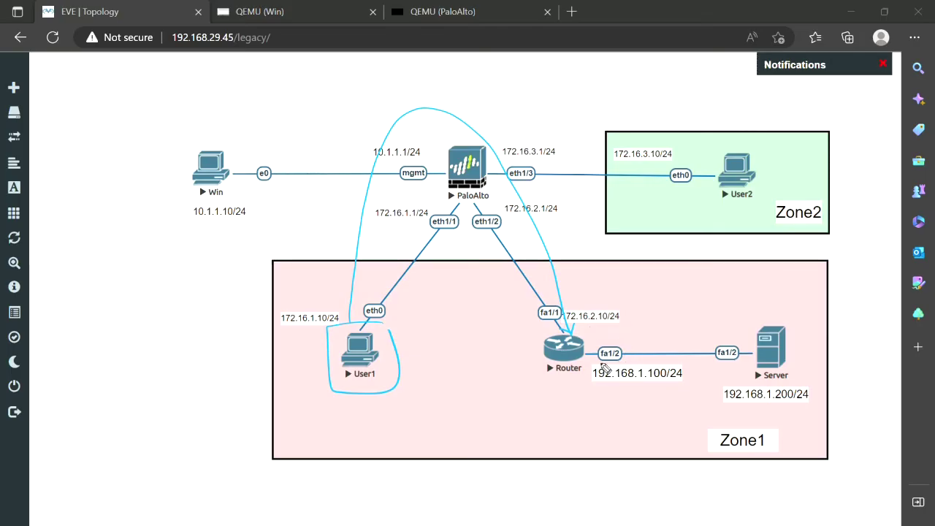
mouse_move(619, 309)
left_mouse_down()
mouse_move(564, 328)
mouse_move(619, 306)
left_mouse_up()
mouse_move(775, 377)
left_mouse_down()
mouse_move(747, 378)
mouse_move(754, 424)
mouse_move(825, 413)
mouse_move(772, 374)
left_mouse_up()
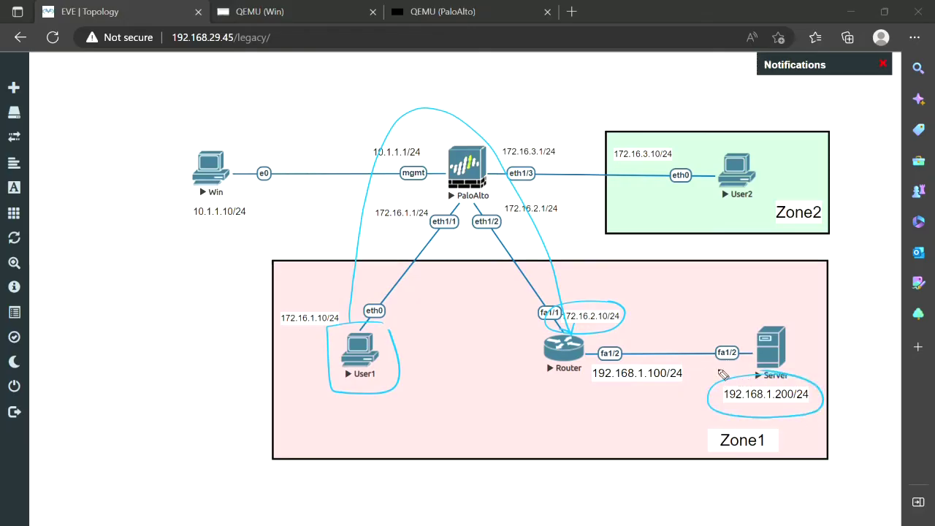
left_click_drag(615, 390, 643, 379)
left_click_drag(800, 419, 818, 411)
key("Escape")
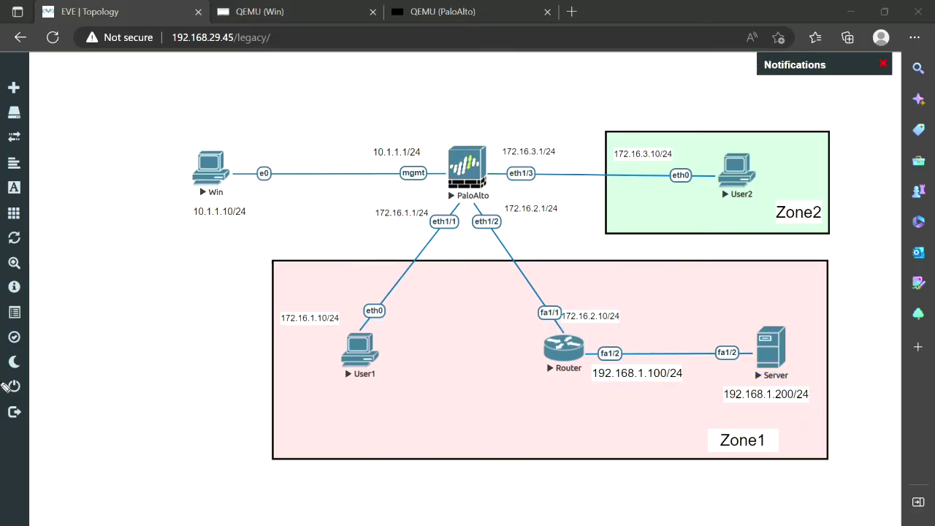
- Open the User1 console and compose an ip command with address 172.16.1.1, mask 255.255.255.0 and gateway 172.16.1.1
left_click(367, 358)
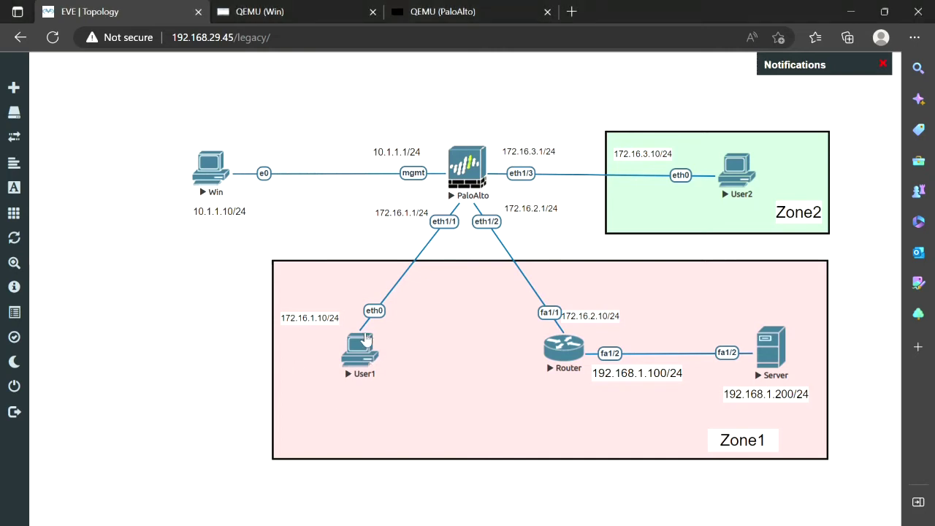
left_click(360, 346)
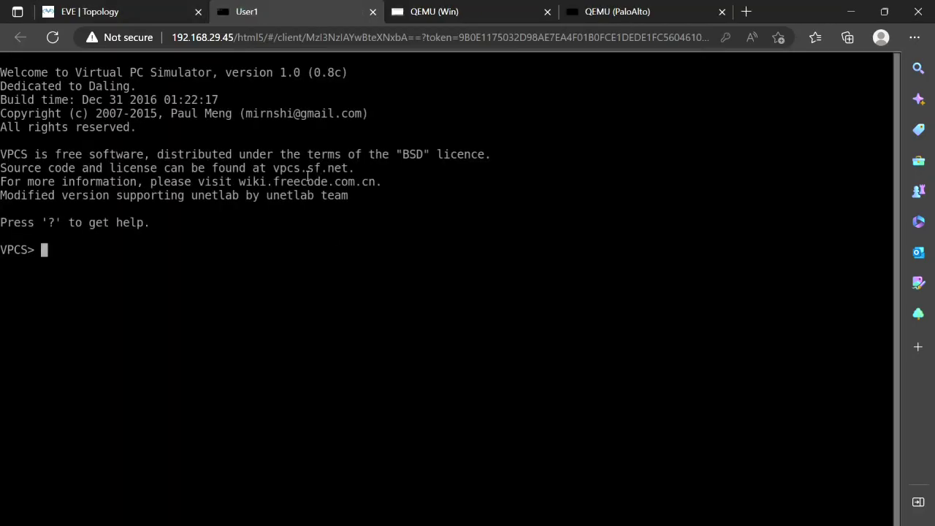
type("ip 172.16.1.1 25")
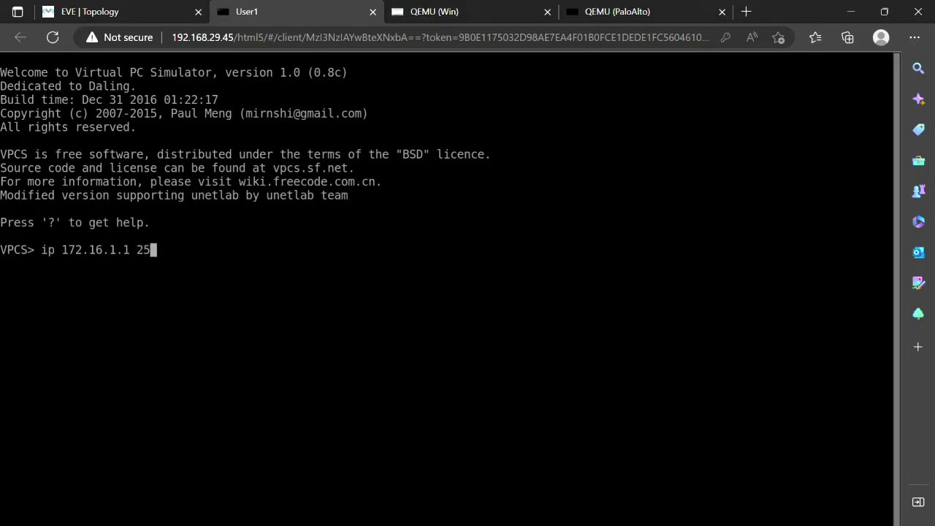
type("5.255.255")
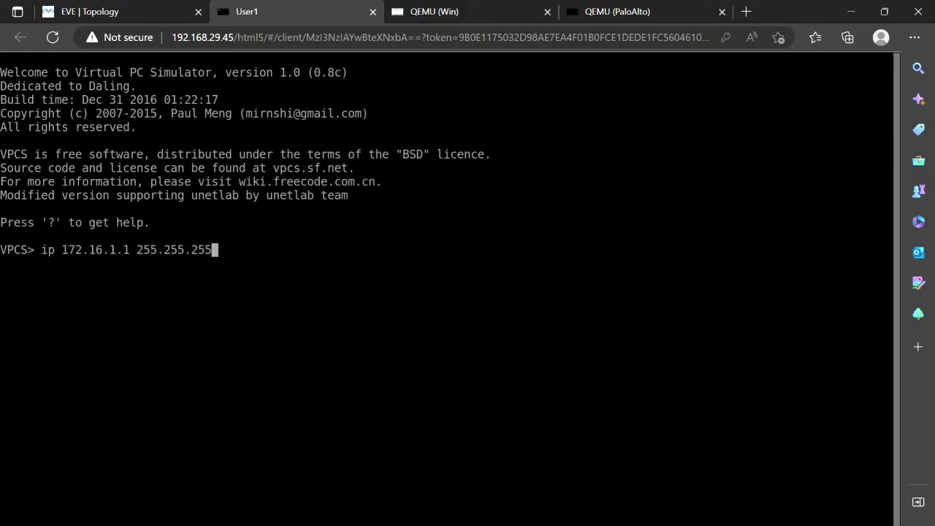
type(".0 172.16.1.1")
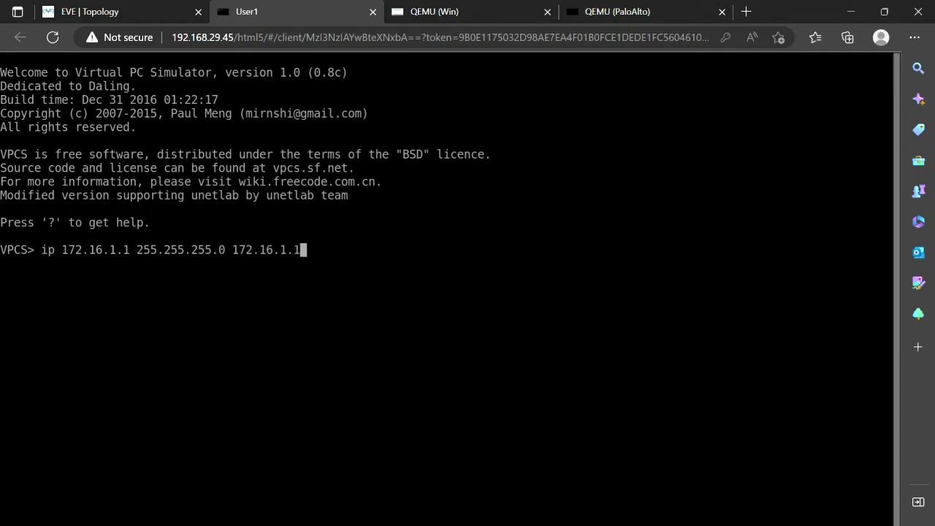
- Check User1's address in the topology, correct the host address in the pending ip command to 172.16.1.10 and run it
left_click(109, 17)
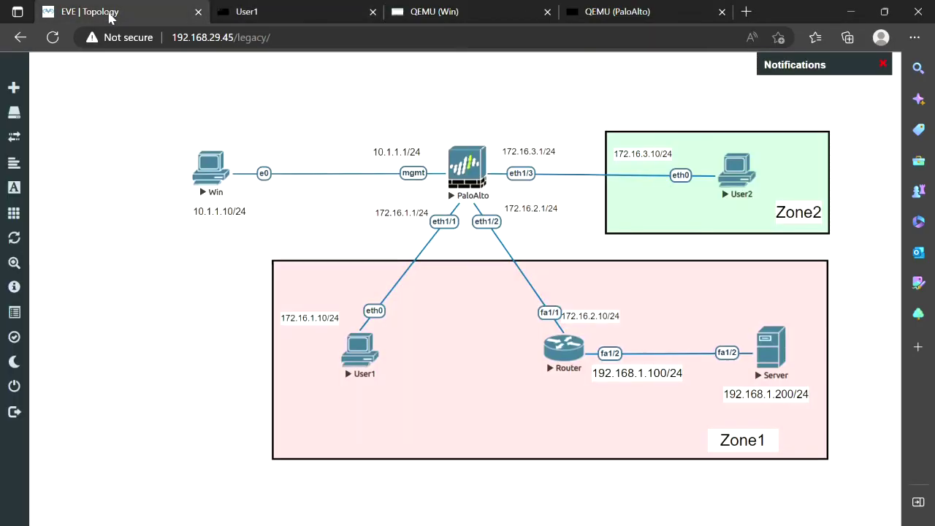
left_click(324, 15)
key("Left")
key("Left")
key("Left")
key("Left")
key("Left")
key("Left")
key("Left")
key("Left")
key("Left")
key("Left")
key("Left")
key("Left")
key("Left")
key("Left")
key("Left")
key("Left")
key("Left")
key("Left")
key("Left")
key("Left")
key("Left")
key("Left")
key("Left")
key("Left")
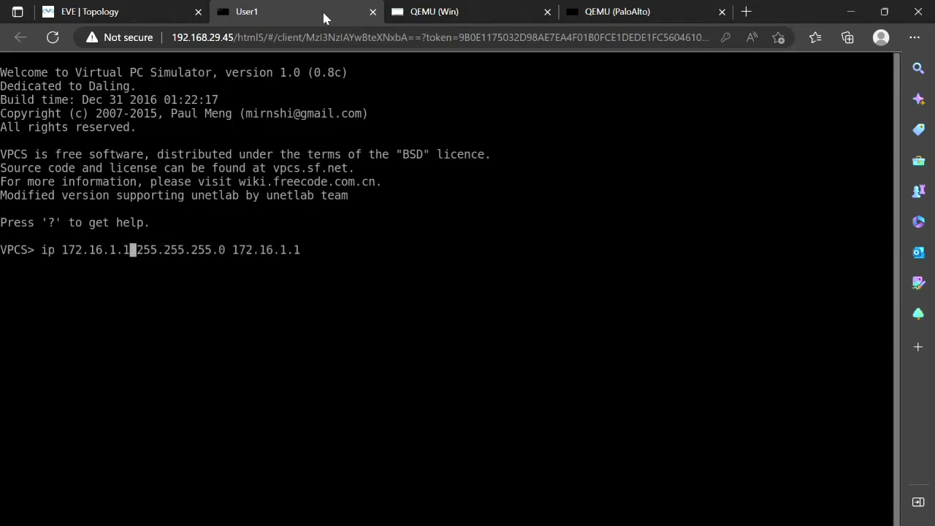
type("0")
key("Return")
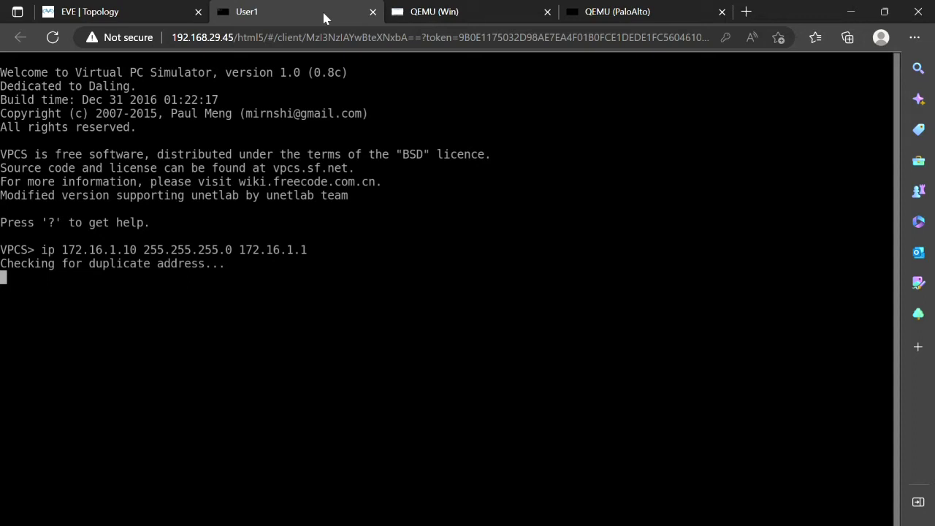
- Review the PaloAlto firewall's eth1/1, eth1/2 and eth1/3 connections in the EVE topology
left_click(134, 14)
mouse_move(355, 356)
left_mouse_down()
mouse_move(334, 83)
mouse_move(246, 350)
mouse_move(346, 358)
mouse_move(341, 364)
mouse_move(359, 353)
left_mouse_up()
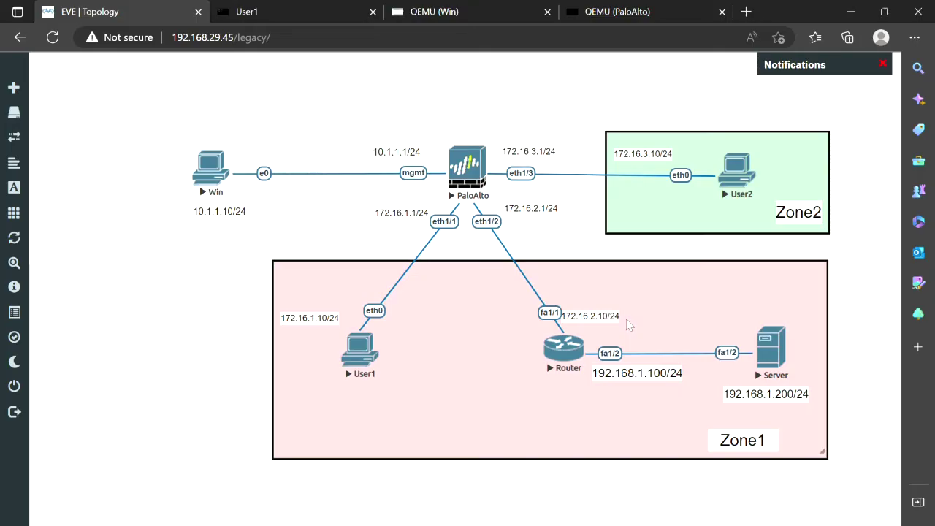
mouse_move(454, 212)
left_mouse_down()
mouse_move(474, 235)
mouse_move(468, 225)
left_mouse_up()
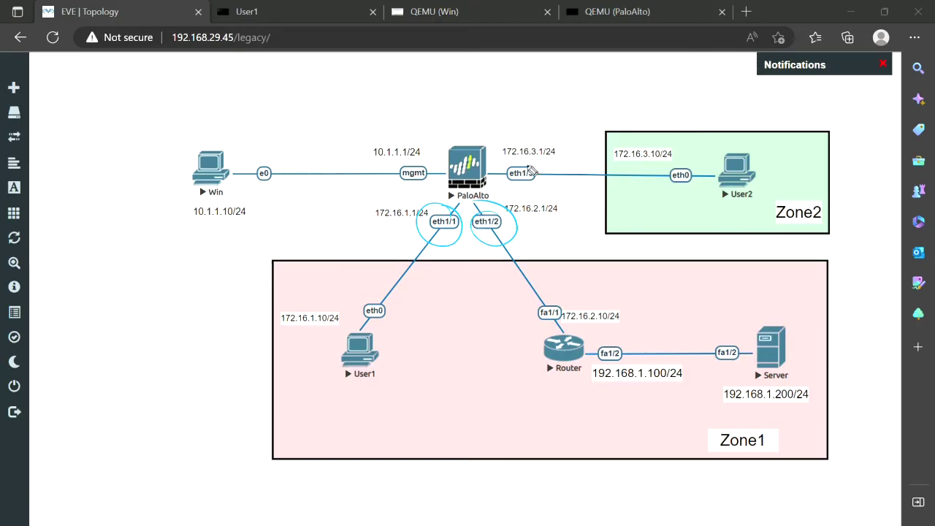
left_click_drag(535, 166, 538, 162)
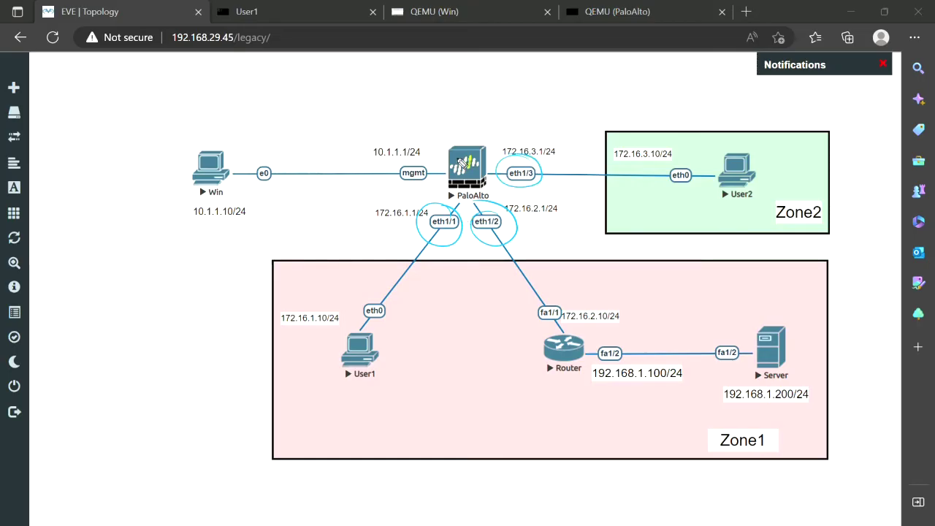
key("Escape")
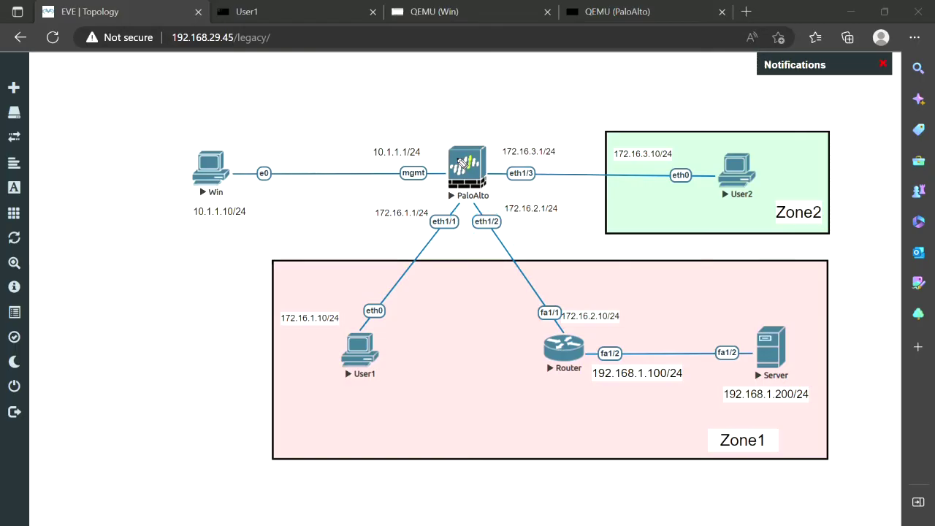
- Ping the router's firewall-facing address 172.16.2.10 from the User1 console
left_click(369, 373)
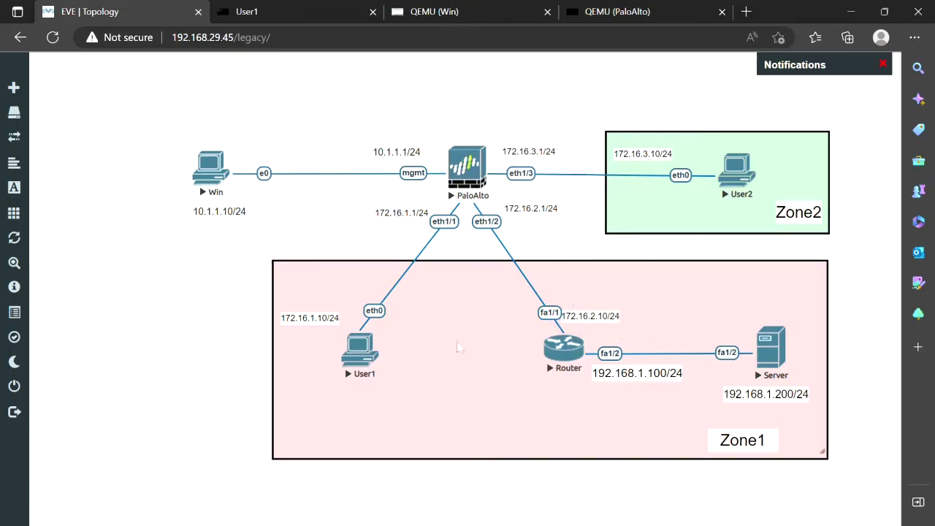
left_click(362, 350)
type("ping 172.1")
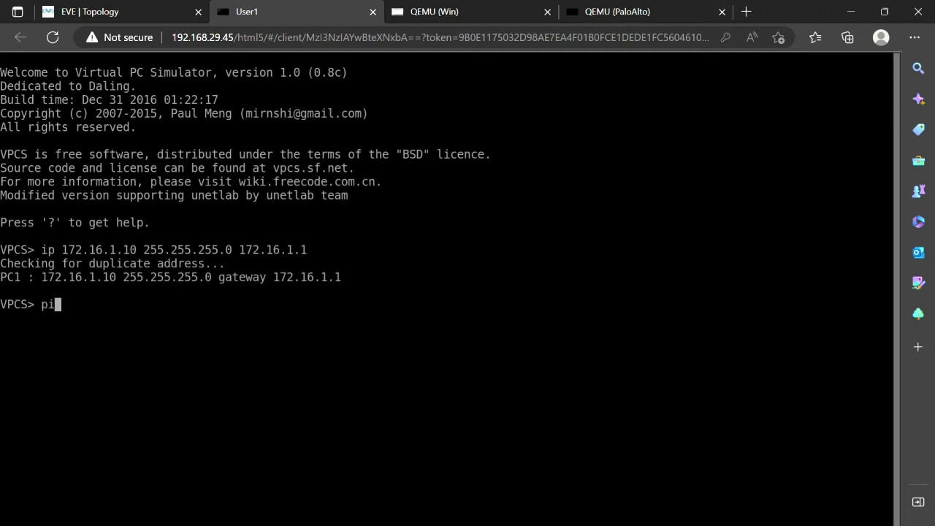
type("6.2.10")
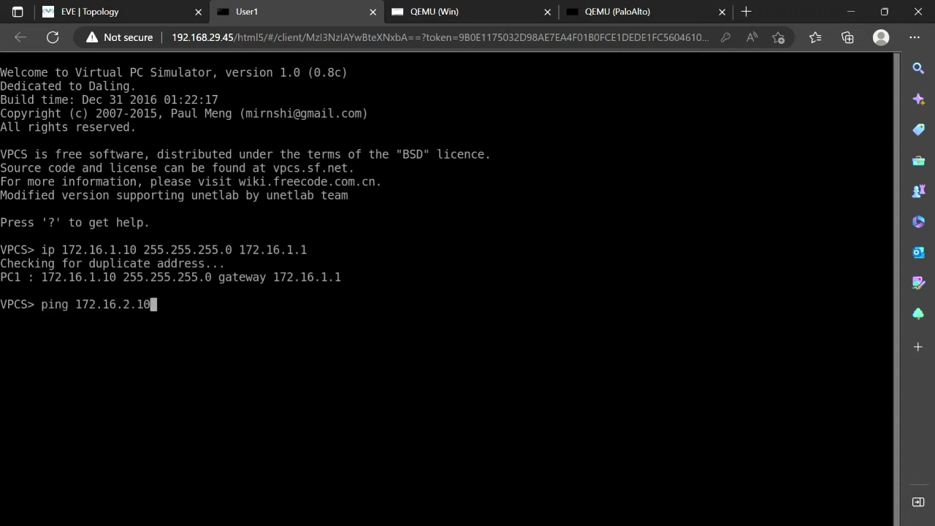
key("Return")
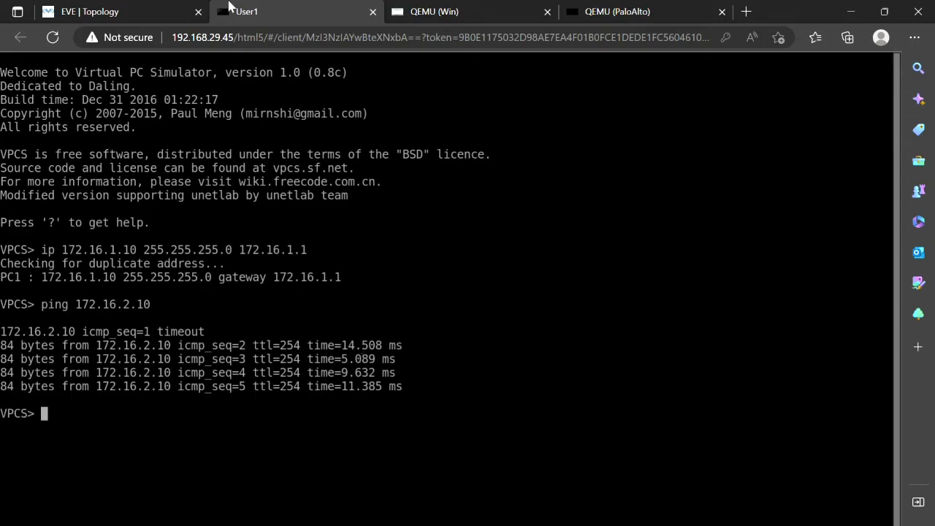
- Open the PaloAlto console from the topology and list the firewall's routes with the command show routing route
left_click(121, 13)
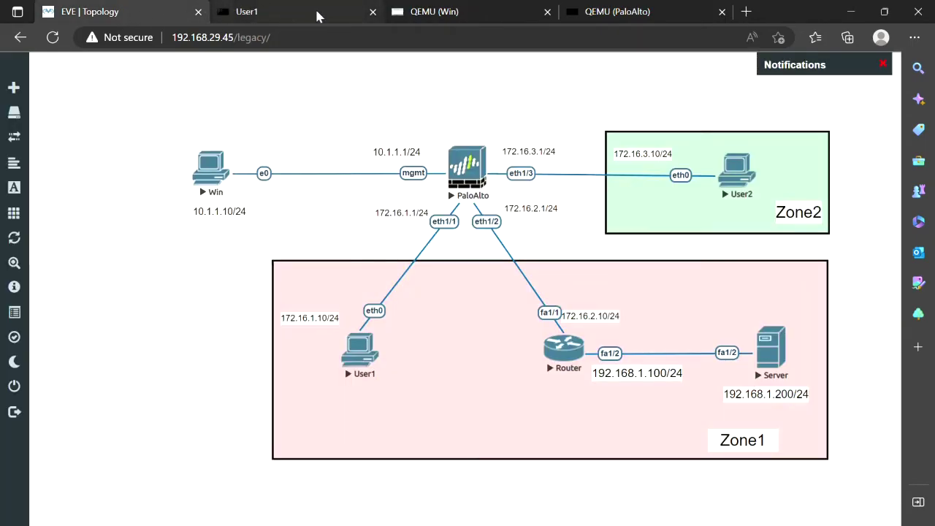
mouse_move(364, 353)
left_mouse_down()
mouse_move(479, 162)
mouse_move(376, 298)
mouse_move(353, 365)
left_mouse_up()
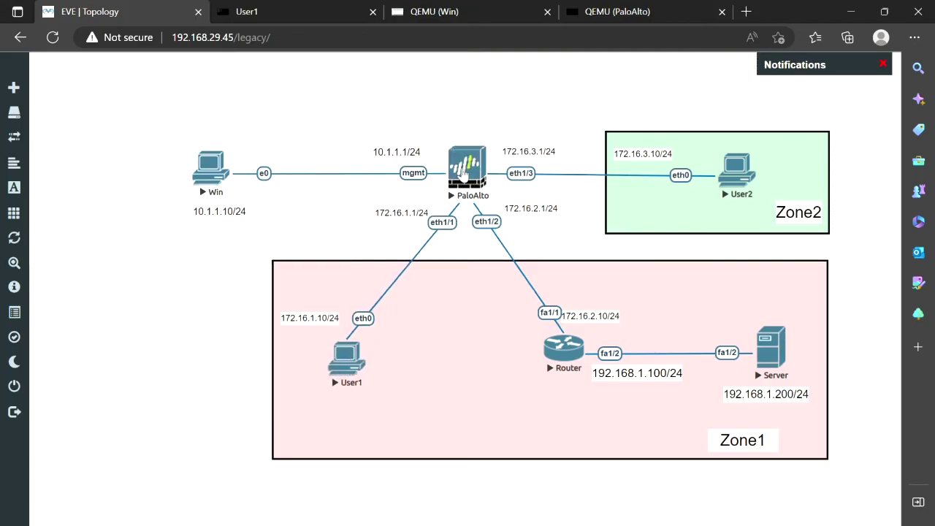
left_click(462, 174)
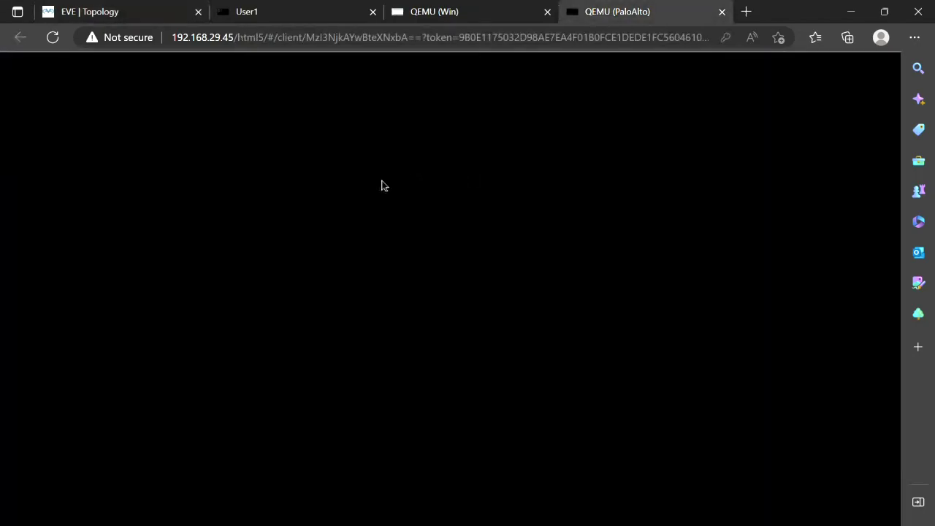
key("Return")
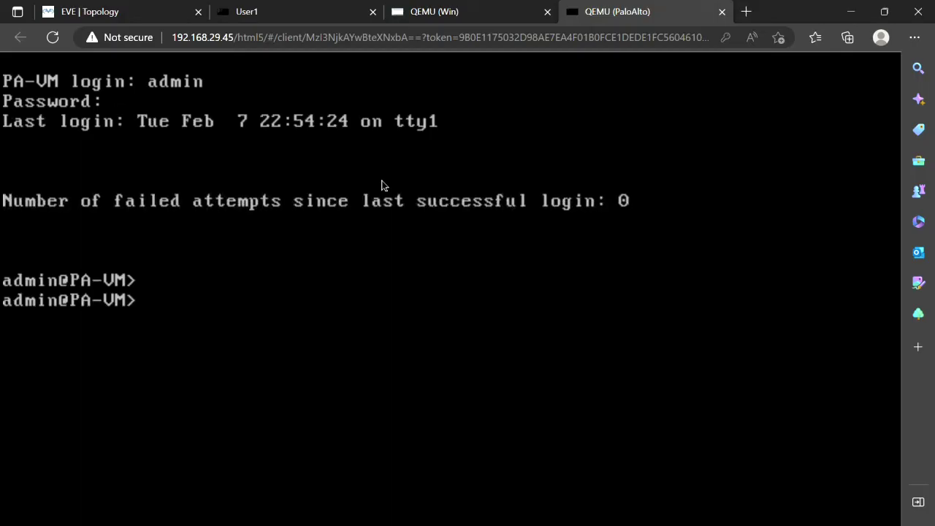
type("show routing route")
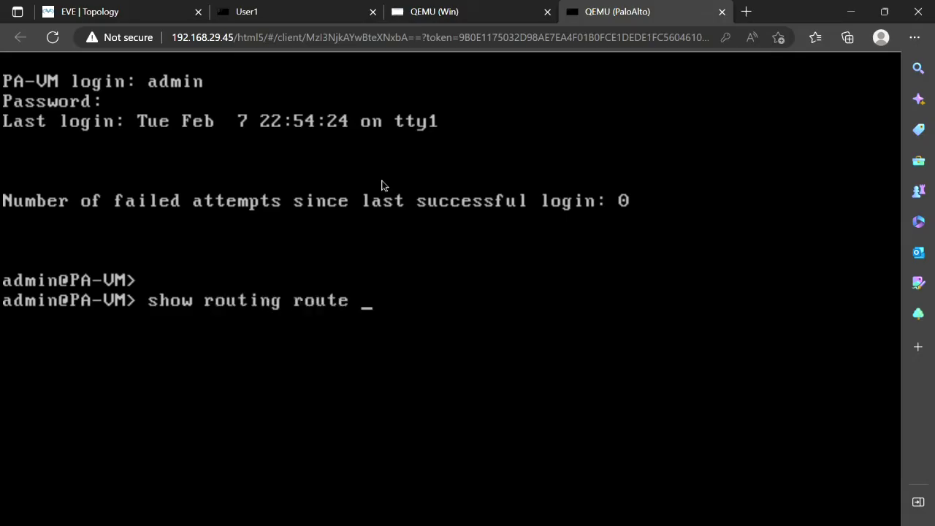
key("Return")
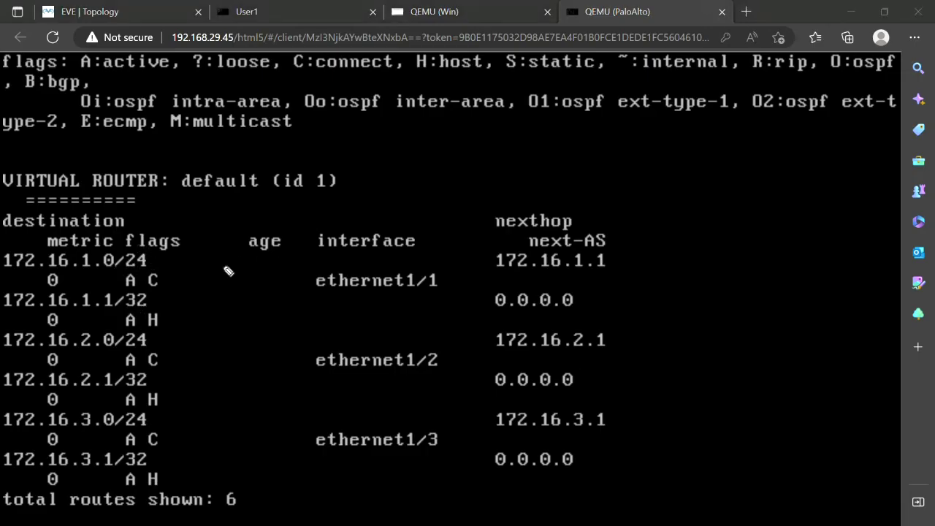
- Examine the connected and host route entries for each 172.16 network in the default virtual router's routing table
left_click_drag(3, 270, 169, 261)
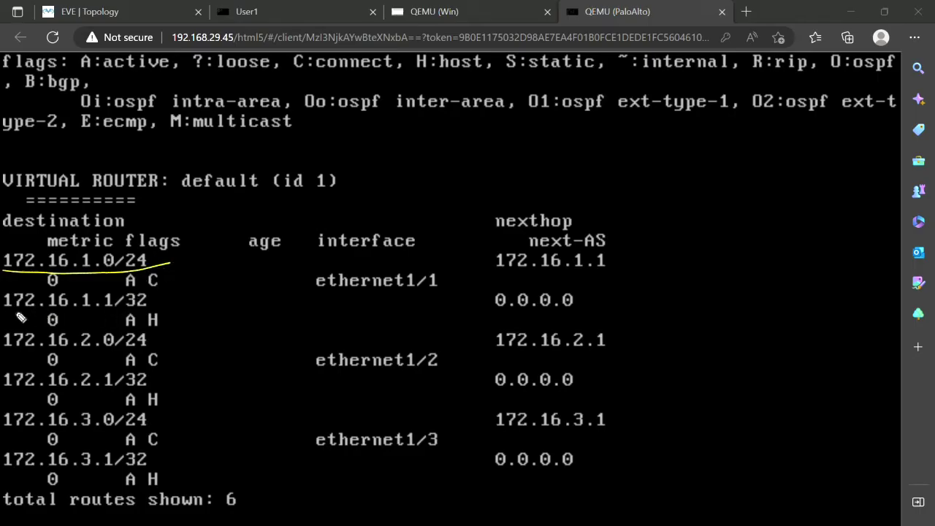
mouse_move(2, 317)
left_mouse_down()
mouse_move(144, 299)
mouse_move(125, 267)
mouse_move(155, 292)
mouse_move(164, 268)
mouse_move(157, 285)
left_mouse_up()
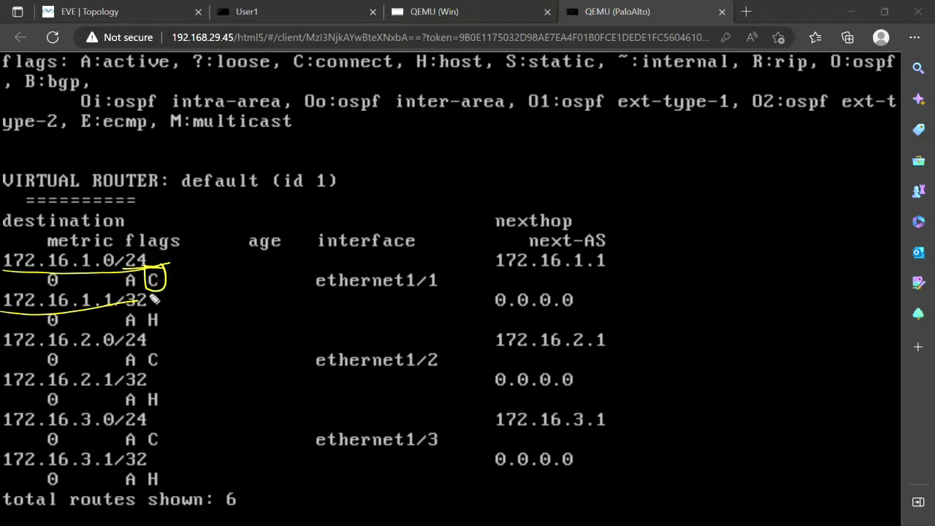
left_click_drag(85, 315, 103, 310)
mouse_move(160, 313)
left_mouse_down()
mouse_move(153, 334)
mouse_move(194, 313)
mouse_move(257, 308)
mouse_move(281, 325)
left_mouse_up()
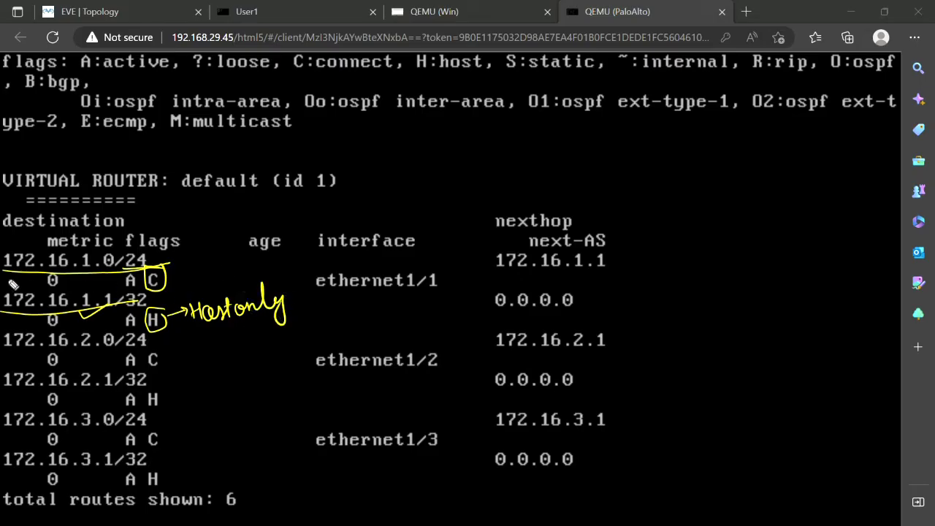
mouse_move(6, 285)
left_mouse_down()
mouse_move(7, 257)
mouse_move(172, 256)
mouse_move(146, 311)
mouse_move(4, 334)
mouse_move(19, 407)
mouse_move(143, 402)
mouse_move(168, 343)
mouse_move(41, 338)
left_mouse_up()
mouse_move(145, 406)
left_mouse_down()
mouse_move(4, 409)
mouse_move(9, 471)
mouse_move(110, 476)
mouse_move(175, 434)
mouse_move(146, 400)
left_mouse_up()
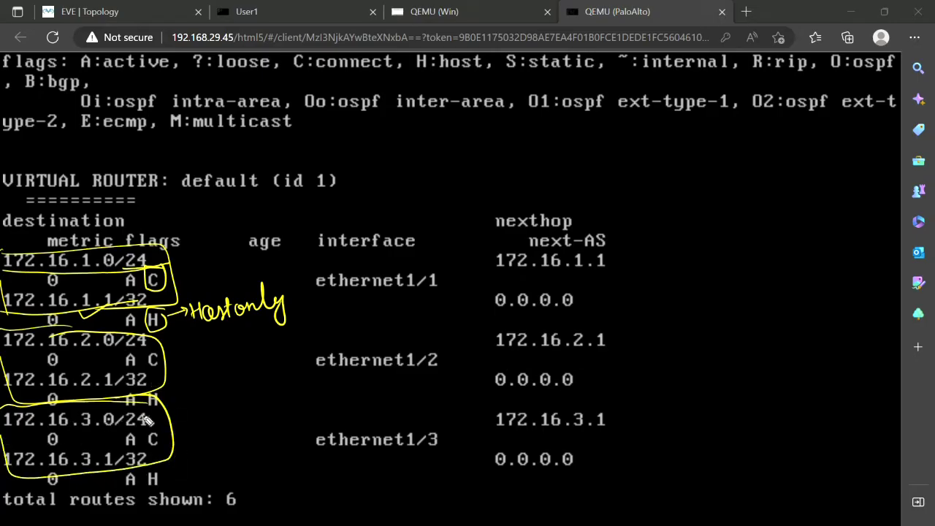
left_click_drag(172, 437, 195, 417)
left_click_drag(168, 361, 194, 341)
left_click_drag(172, 282, 200, 269)
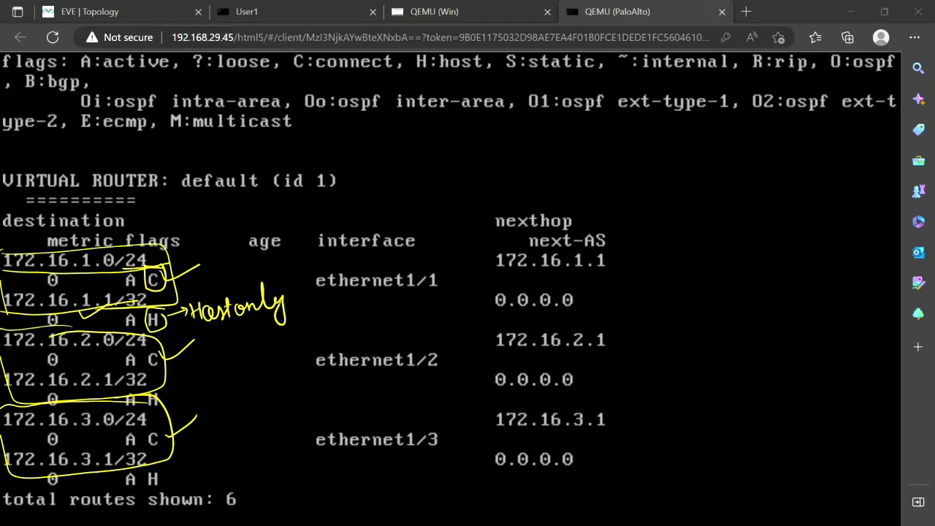
key("Escape")
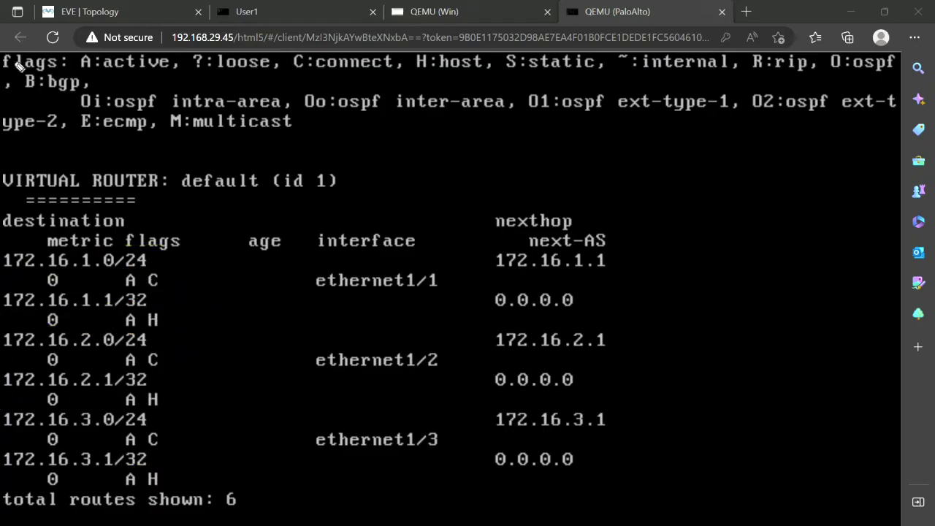
- Check the server-side network in the topology and ping the router's address 192.168.1.100 from the User1 console
left_click(113, 11)
mouse_move(471, 164)
left_mouse_down()
mouse_move(346, 190)
mouse_move(498, 168)
mouse_move(469, 170)
left_mouse_up()
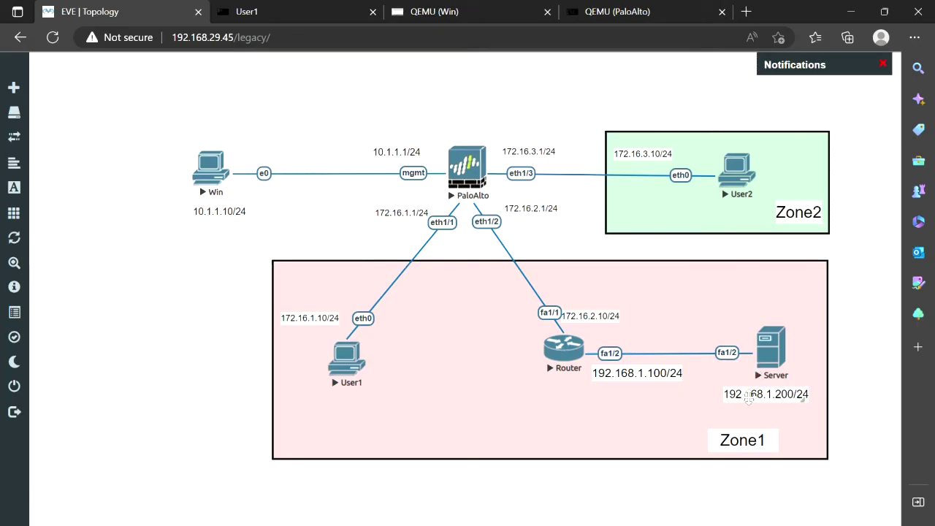
left_click(290, 10)
type("ping ")
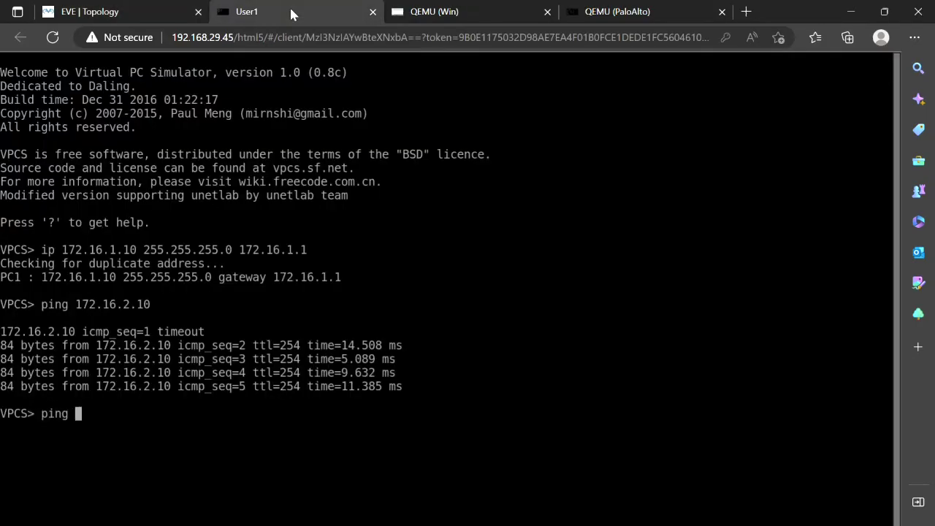
type("192.168.1.110")
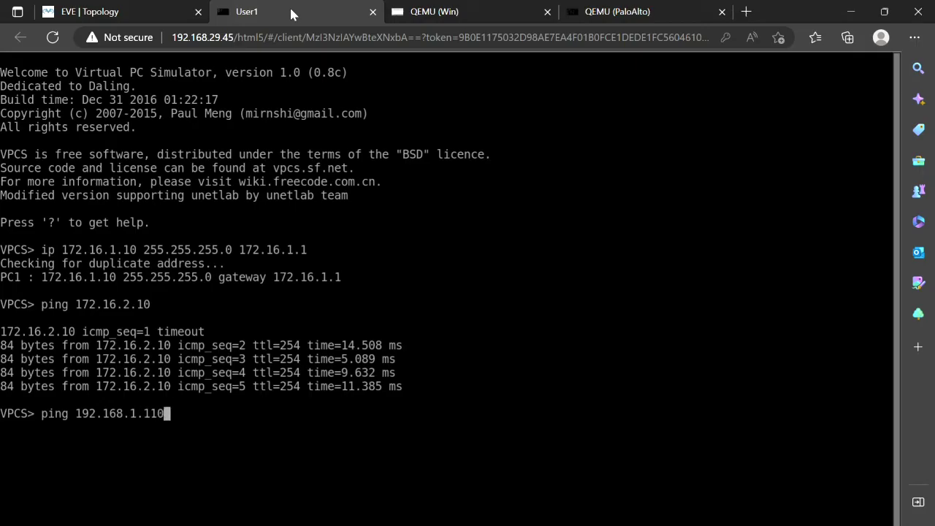
key("BackSpace")
key("BackSpace")
type("00")
key("Return")
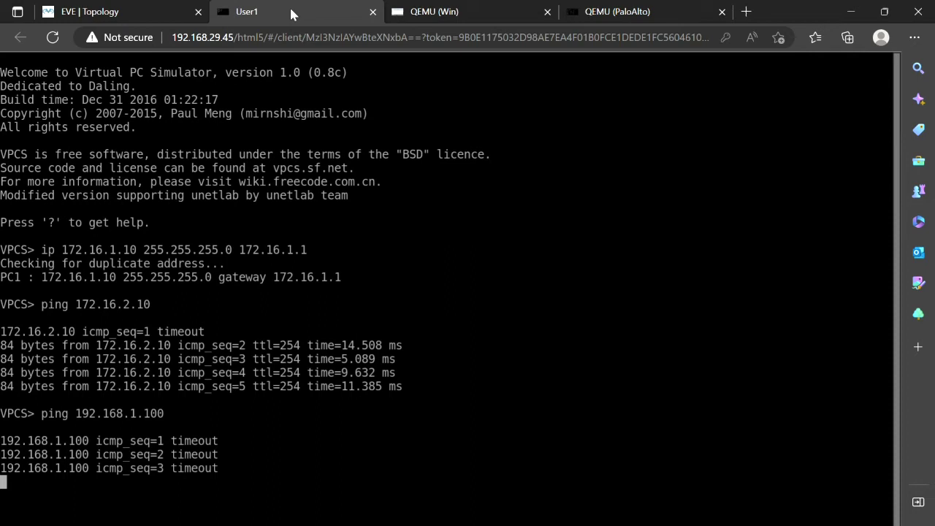
- Trace in the EVE topology the path of User1's traffic for the 192 network up to the PaloAlto firewall
left_click(106, 11)
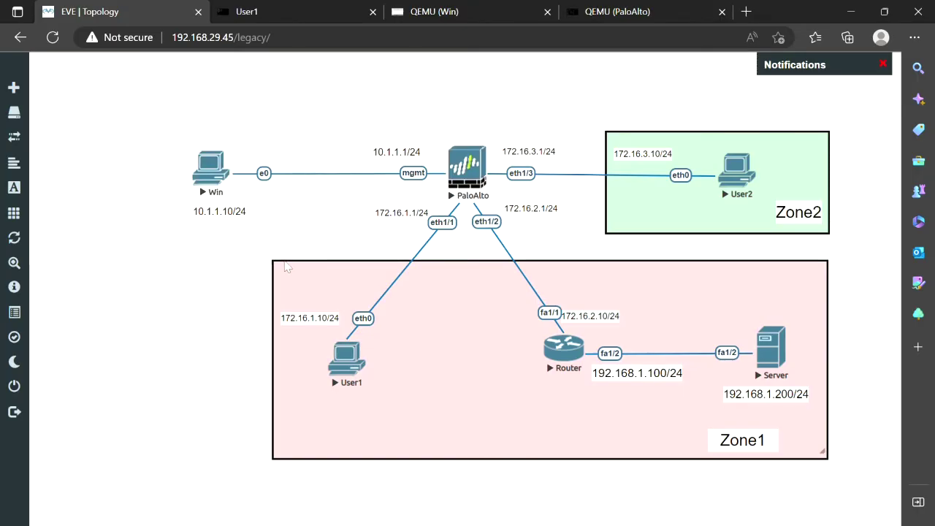
mouse_move(308, 349)
left_mouse_down()
mouse_move(355, 270)
mouse_move(436, 190)
left_mouse_up()
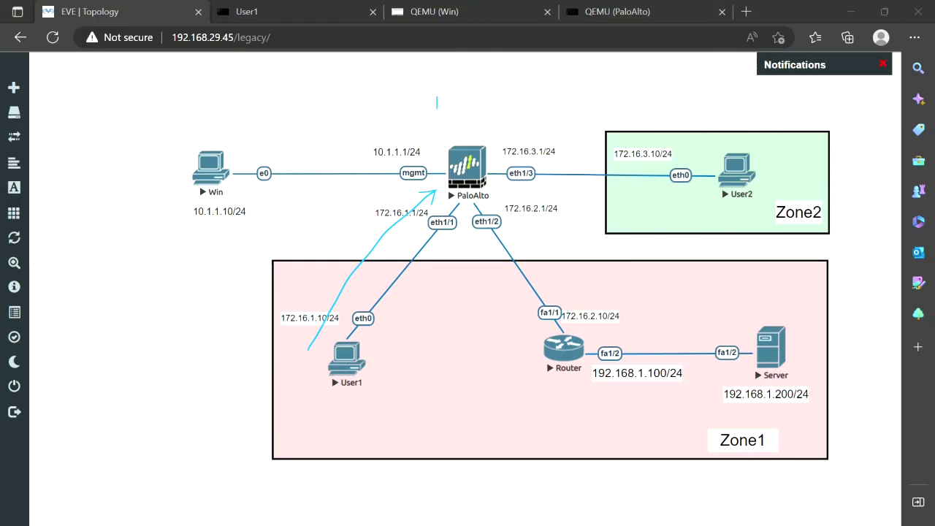
mouse_move(457, 81)
left_mouse_down()
mouse_move(456, 115)
mouse_move(460, 80)
left_mouse_up()
mouse_move(479, 131)
left_mouse_down()
mouse_move(433, 163)
mouse_move(493, 206)
mouse_move(502, 136)
mouse_move(458, 130)
left_mouse_up()
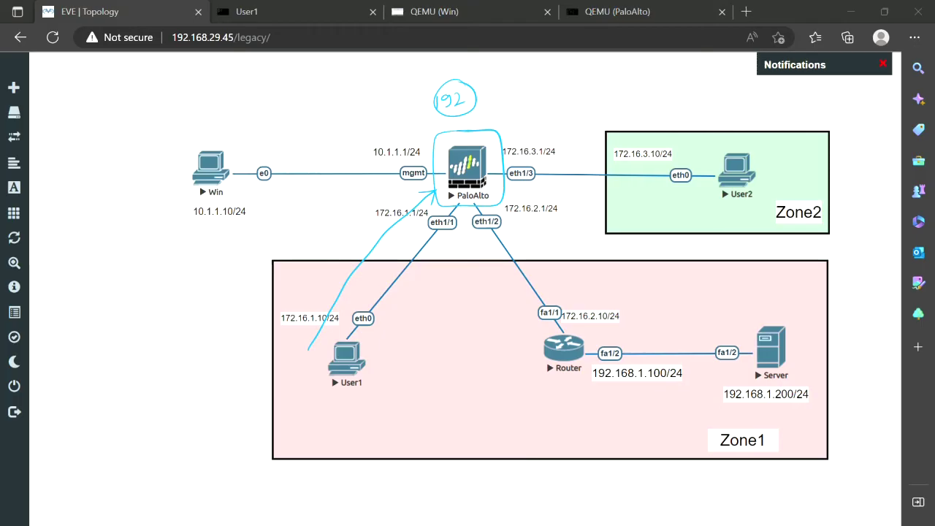
- Examine the link between the router and the server in the EVE topology as the target of a static route
left_click_drag(504, 103, 495, 119)
mouse_move(514, 97)
left_mouse_down()
mouse_move(515, 113)
mouse_move(520, 103)
left_mouse_up()
mouse_move(529, 102)
left_mouse_down()
mouse_move(524, 110)
mouse_move(534, 108)
left_mouse_up()
mouse_move(539, 81)
left_mouse_down()
mouse_move(535, 106)
mouse_move(545, 92)
left_mouse_up()
mouse_move(546, 94)
left_mouse_down()
mouse_move(547, 102)
mouse_move(548, 88)
left_mouse_up()
left_click_drag(559, 91, 555, 101)
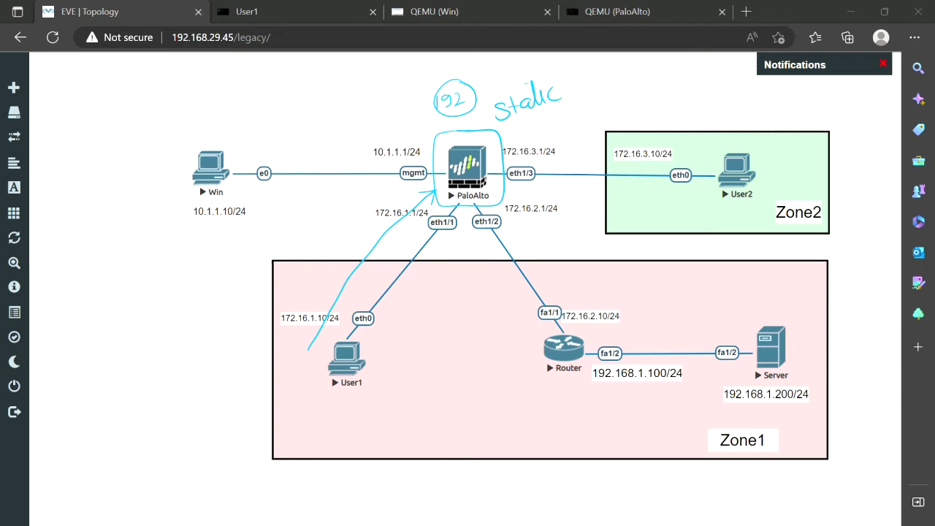
left_click_drag(633, 333, 727, 331)
left_click_drag(649, 327, 651, 338)
key("Escape")
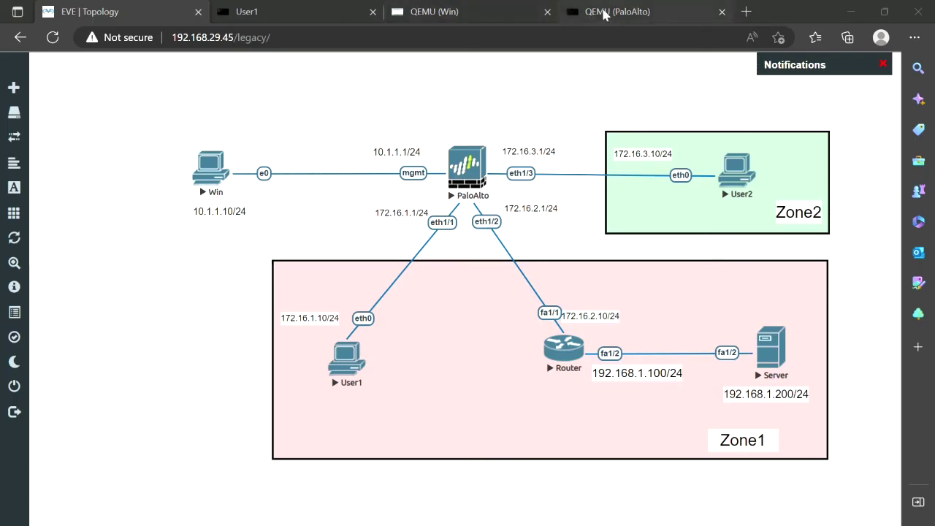
- Add an IPv4 static route named Server1 Route to the firewall's default virtual router
left_click(464, 8)
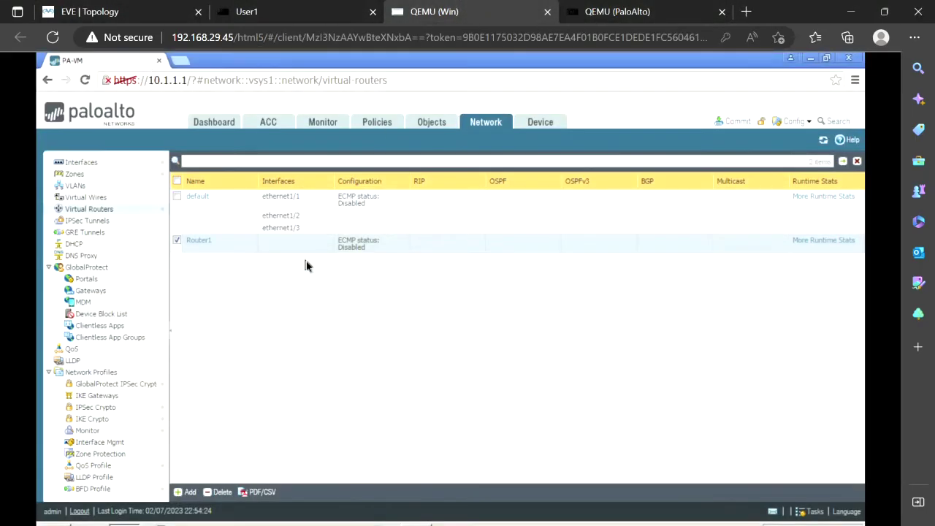
left_click(198, 200)
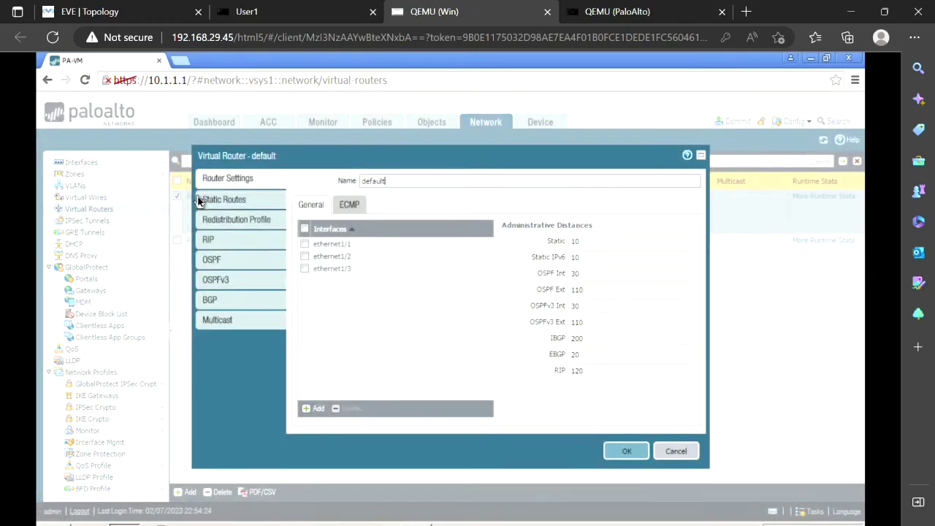
left_click(224, 200)
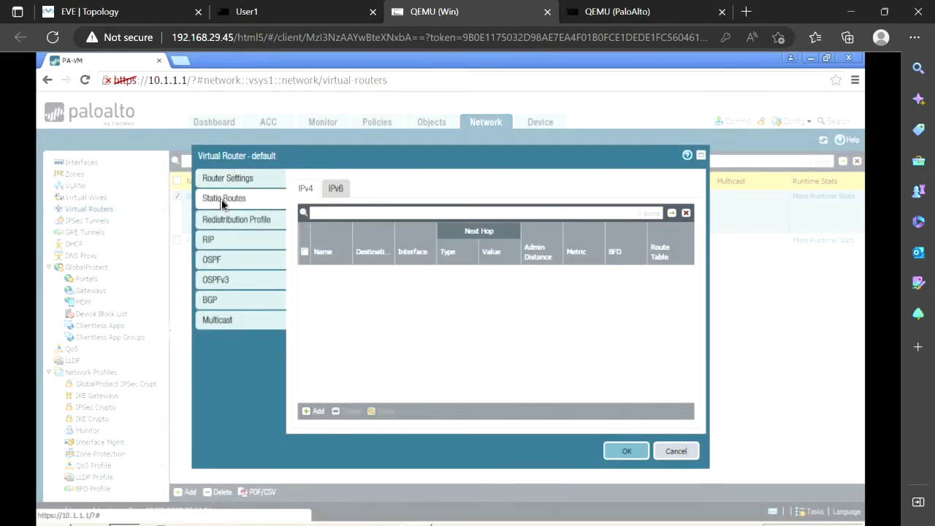
left_click(313, 412)
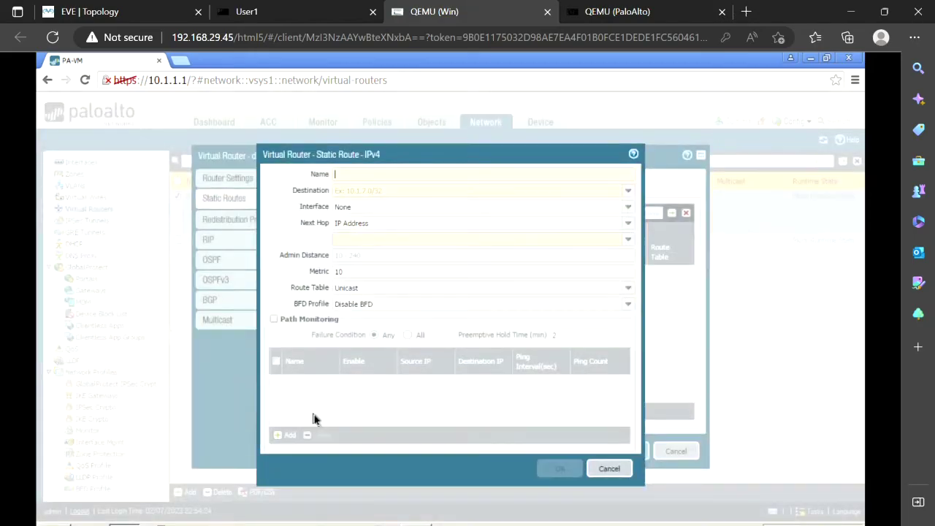
type("Server1")
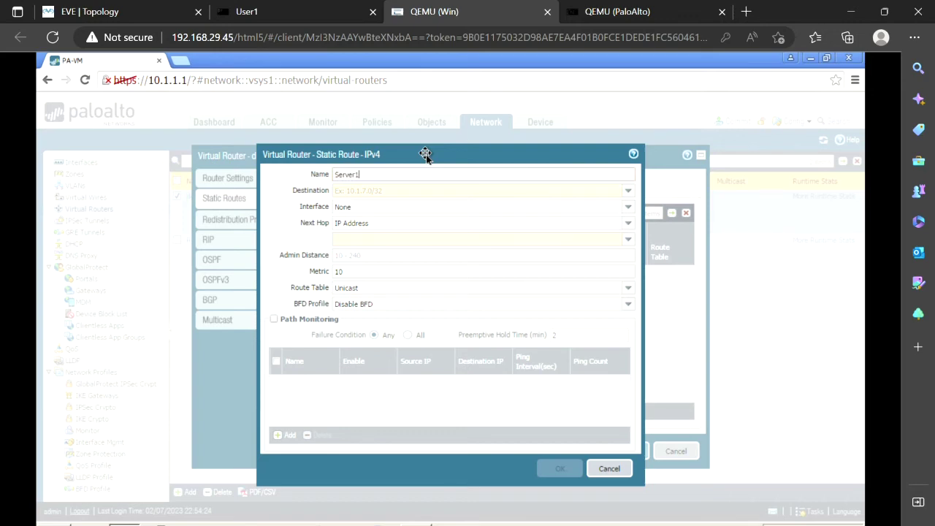
type("Route")
- Enter 192.16.1.0/24 as the destination of the Server1 Route
left_click(408, 187)
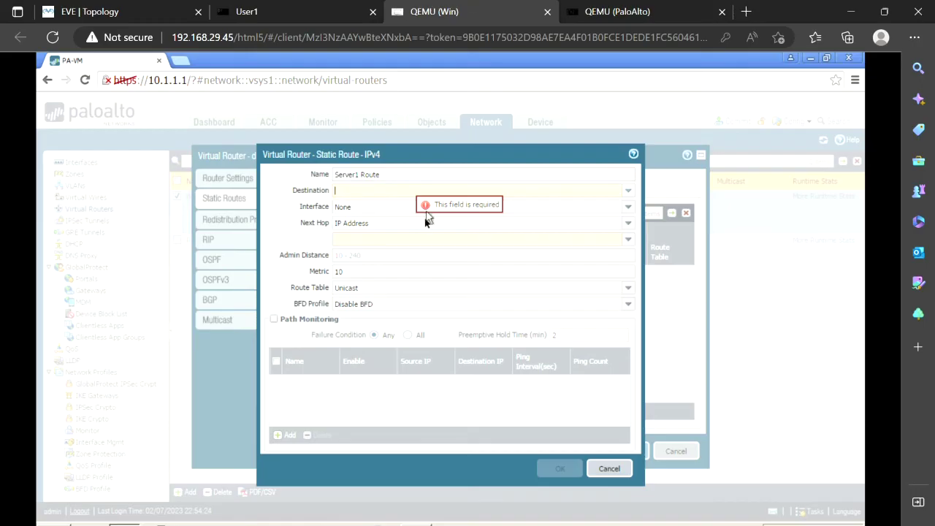
left_click(303, 239)
type("192")
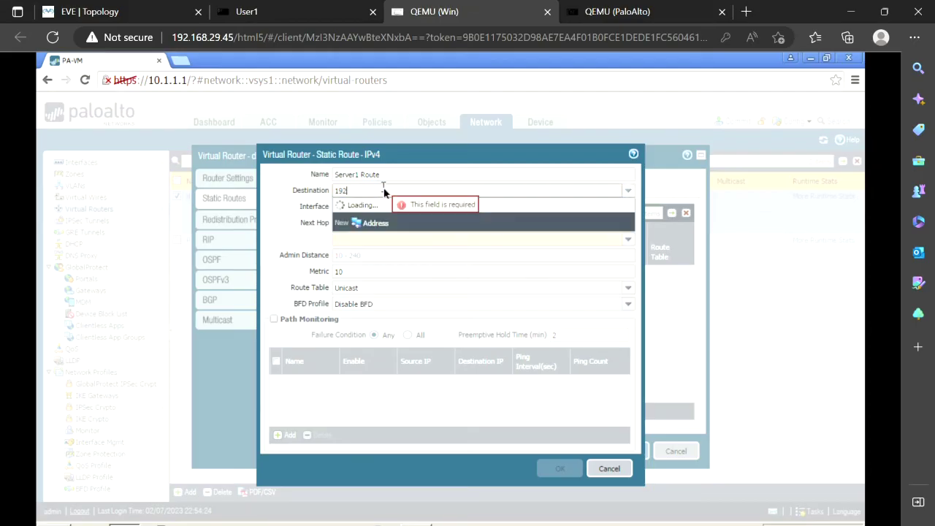
type(".16.1")
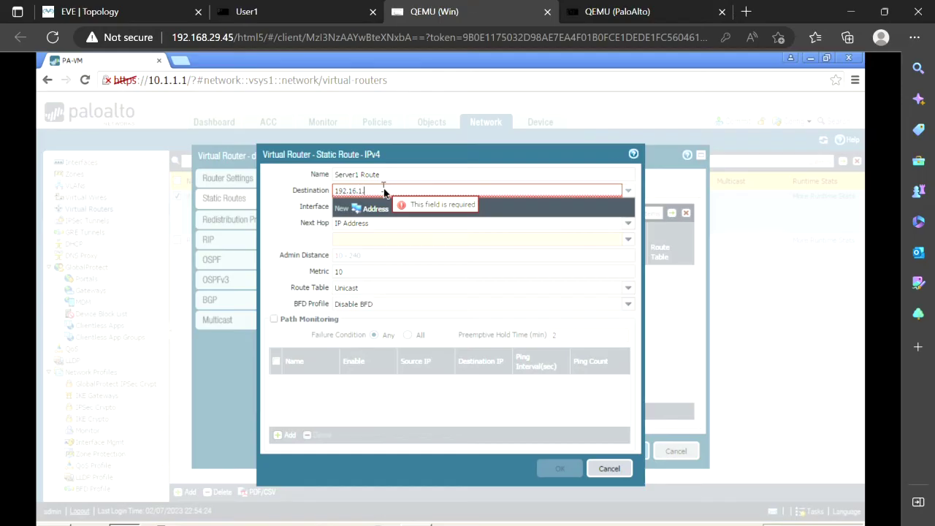
type(".0/24")
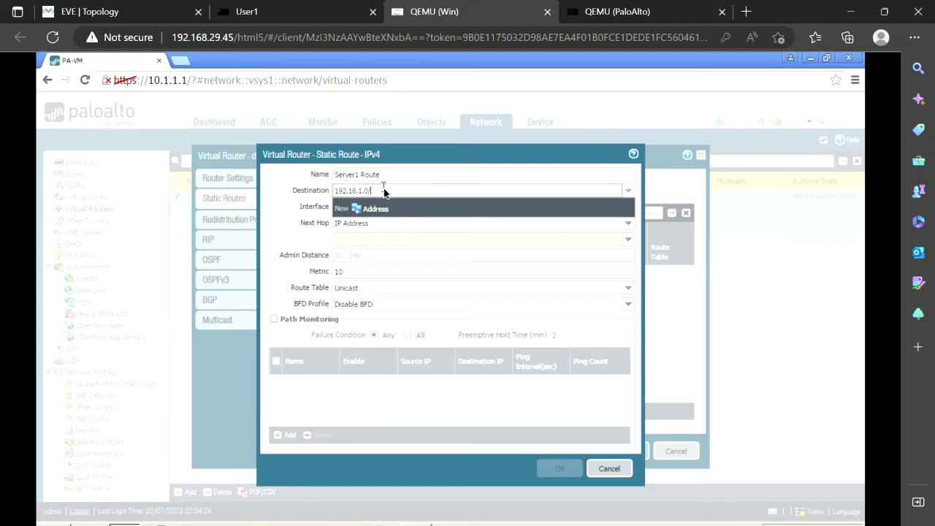
left_click(264, 218)
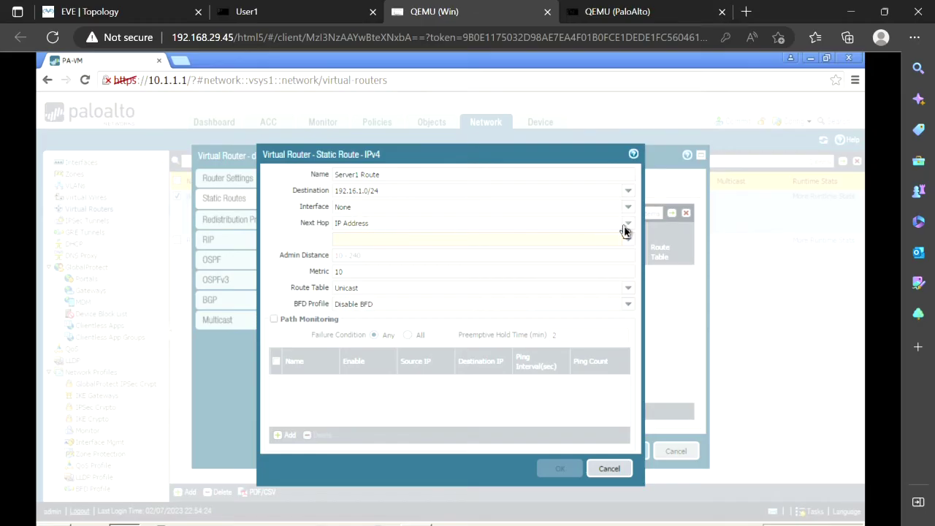
- Check the router's address in the topology, set the route's next-hop IP address to 172.16.2.10 and save the route
left_click(506, 241)
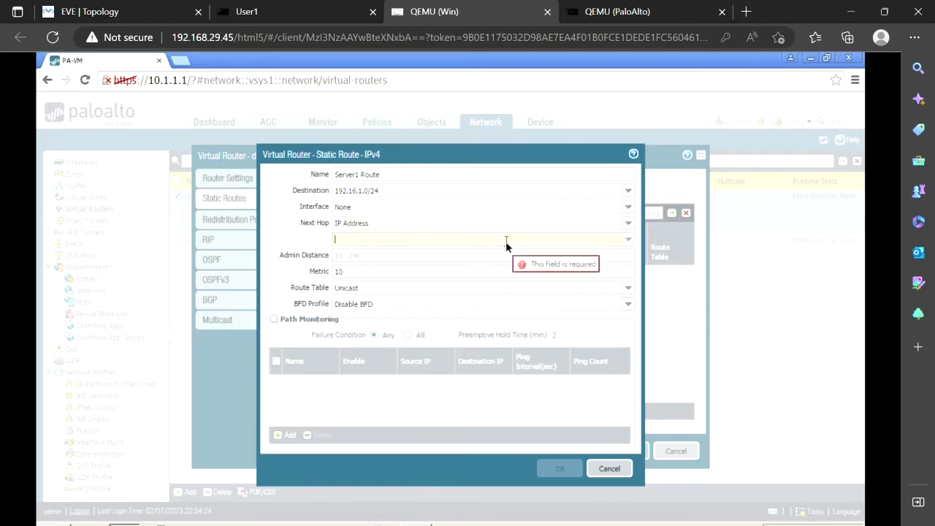
type("192.16")
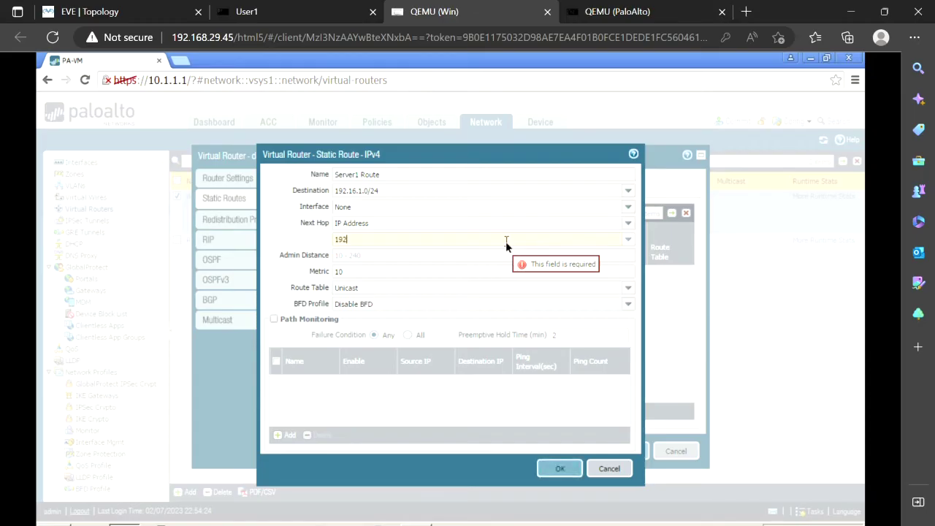
key("BackSpace")
key("BackSpace")
key("BackSpace")
key("BackSpace")
key("BackSpace")
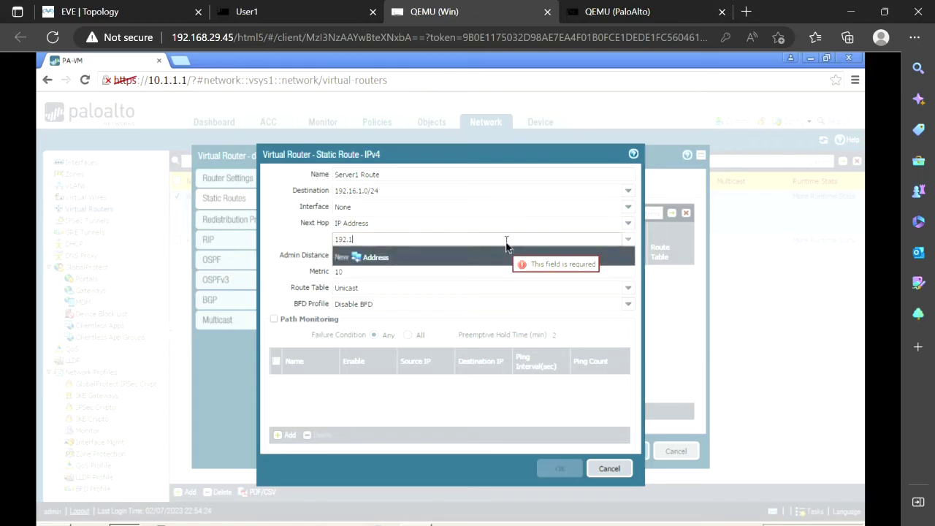
type("72.16.1.")
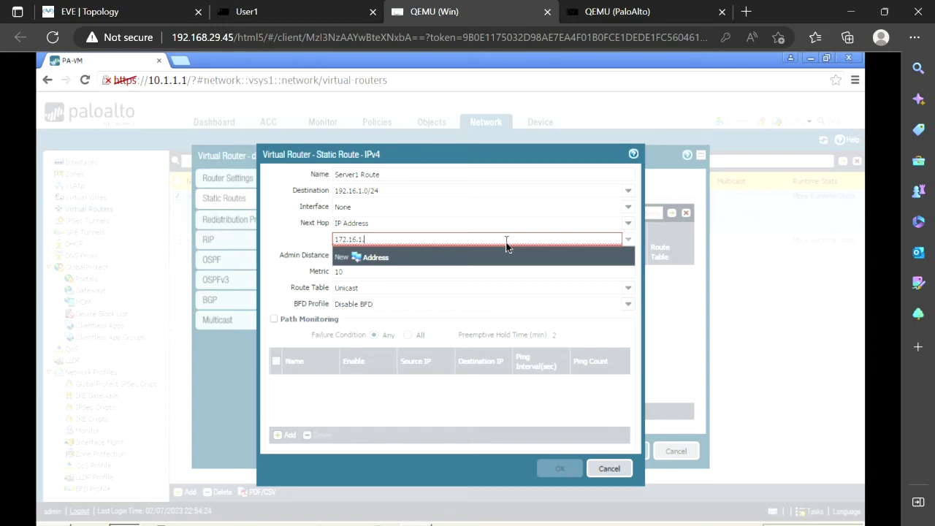
type("10")
left_click(118, 10)
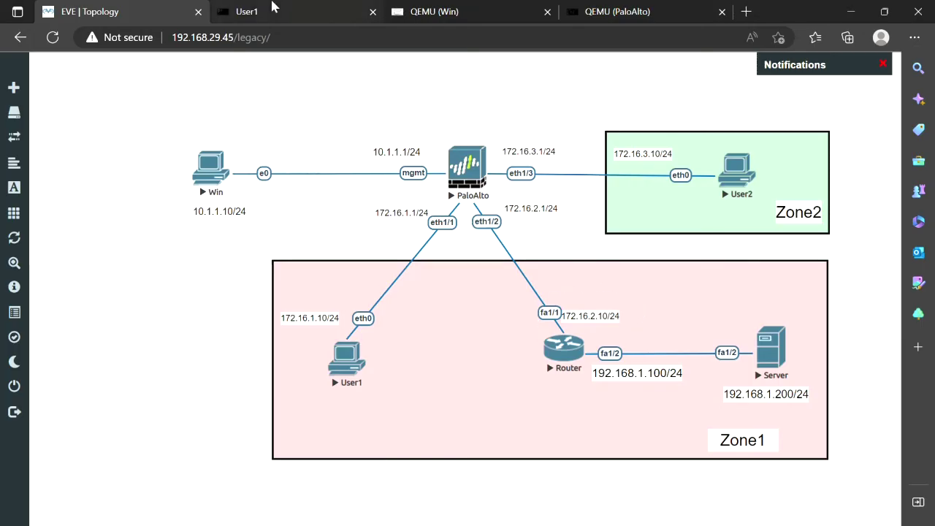
left_click(414, 13)
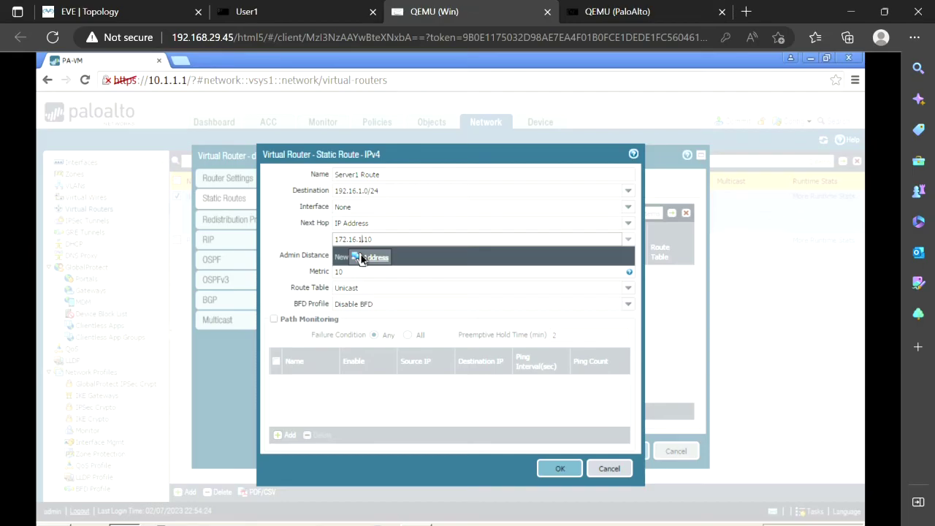
left_click(286, 241)
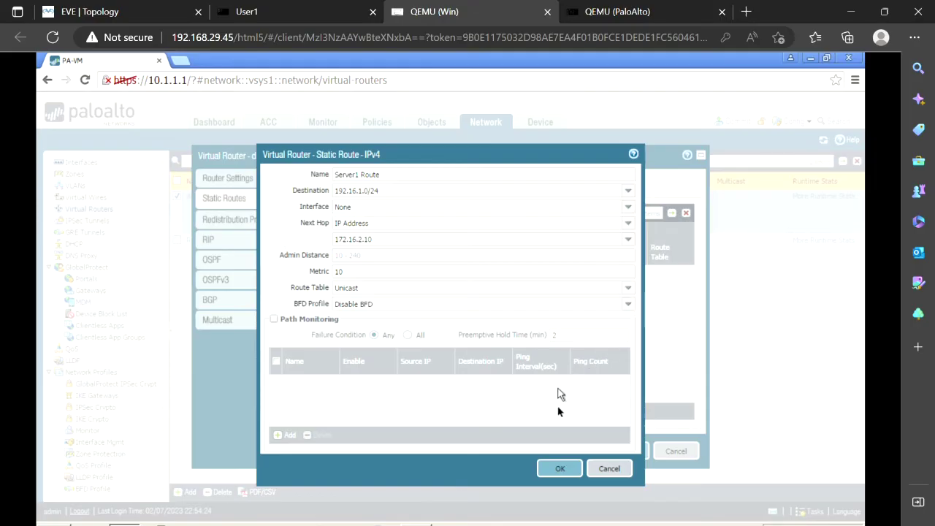
left_click(560, 467)
- Correct the Server1 Route destination to 192.168.1.0/24 and commit the default virtual router's changes to the firewall
type("8.")
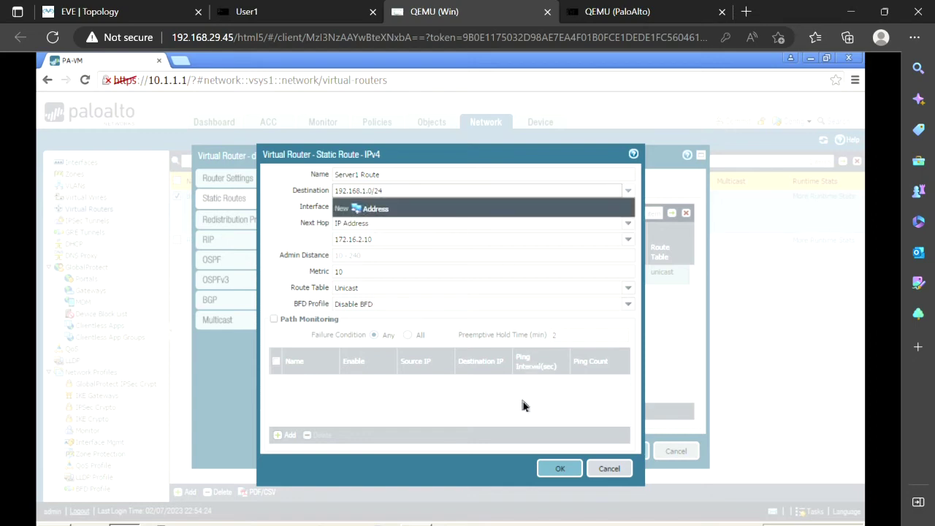
left_click(567, 473)
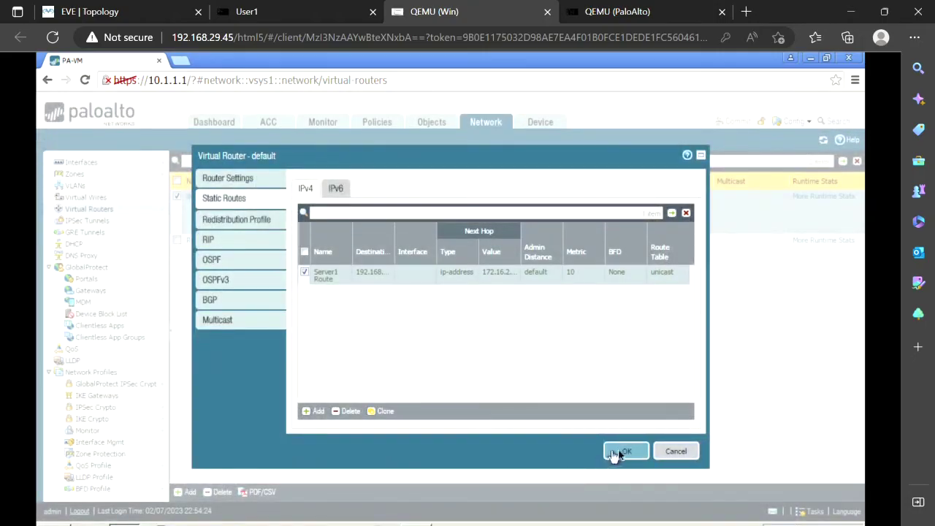
left_click(623, 452)
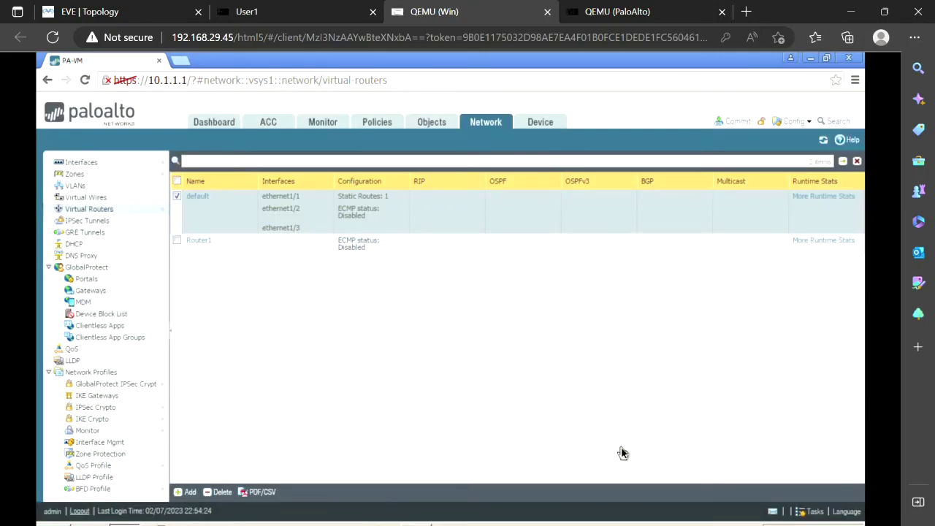
left_click(735, 128)
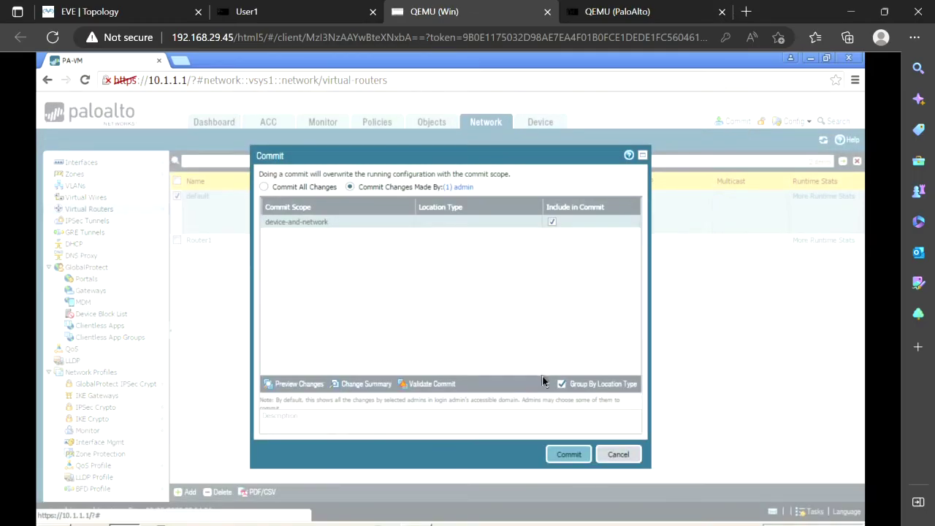
left_click(559, 453)
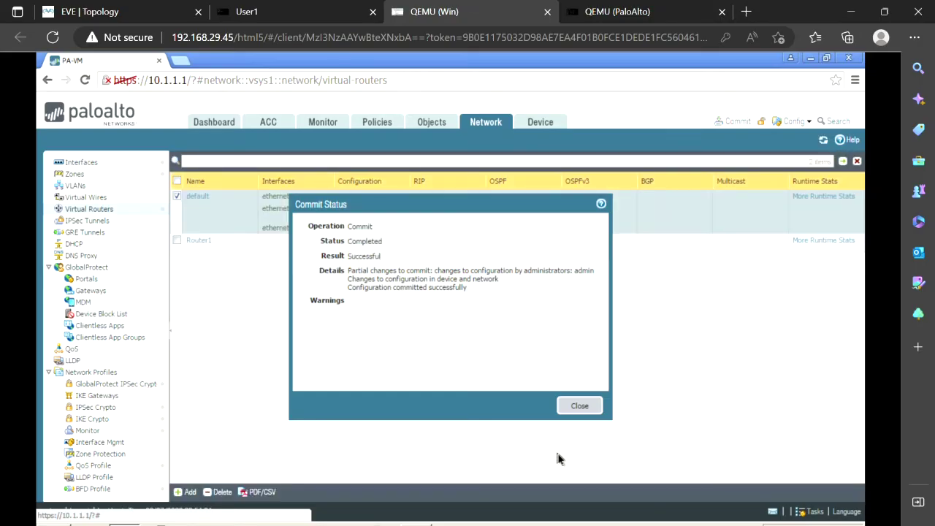
- Ping the router at 192.168.1.100 and the server at 192.168.1.200 from the User1 console
left_click(314, 19)
key("Up")
key("Return")
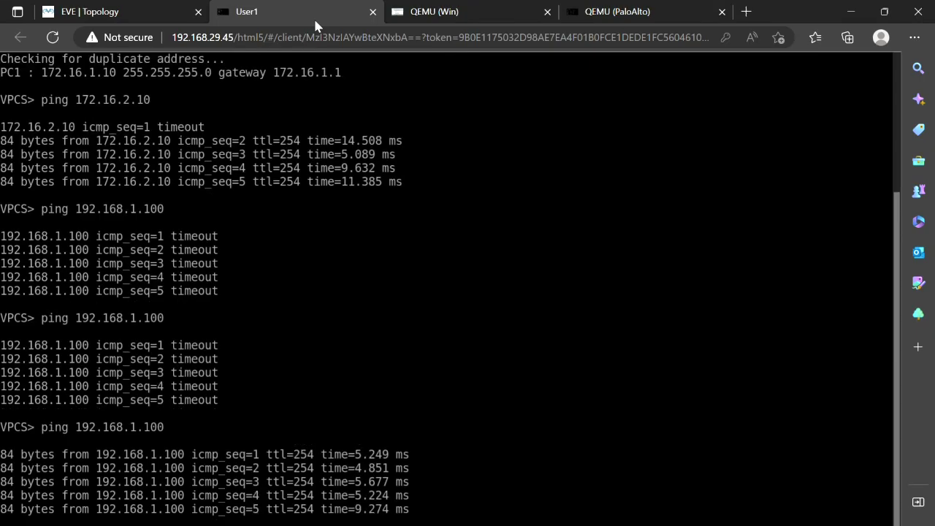
key("Return")
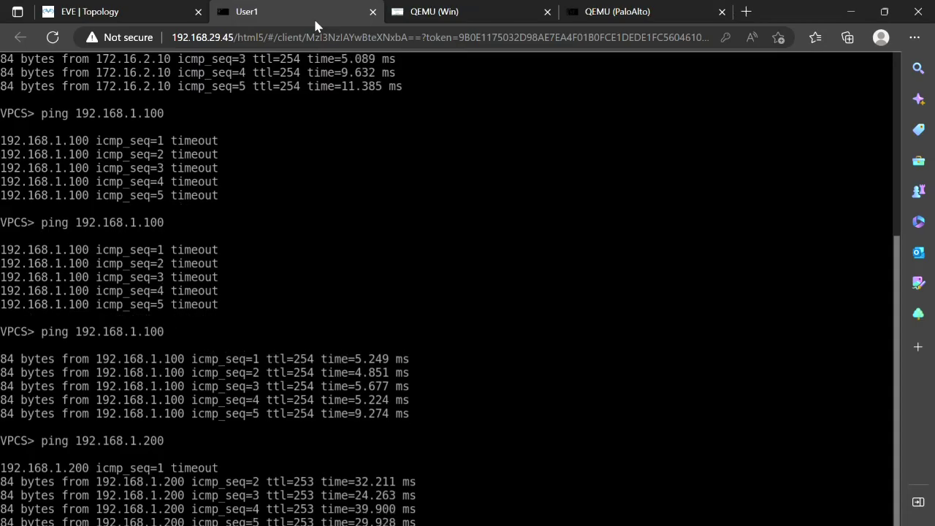
- Move the User1 console into its own window and ping User2's address 172.16.3.10 from it
left_click(79, 7)
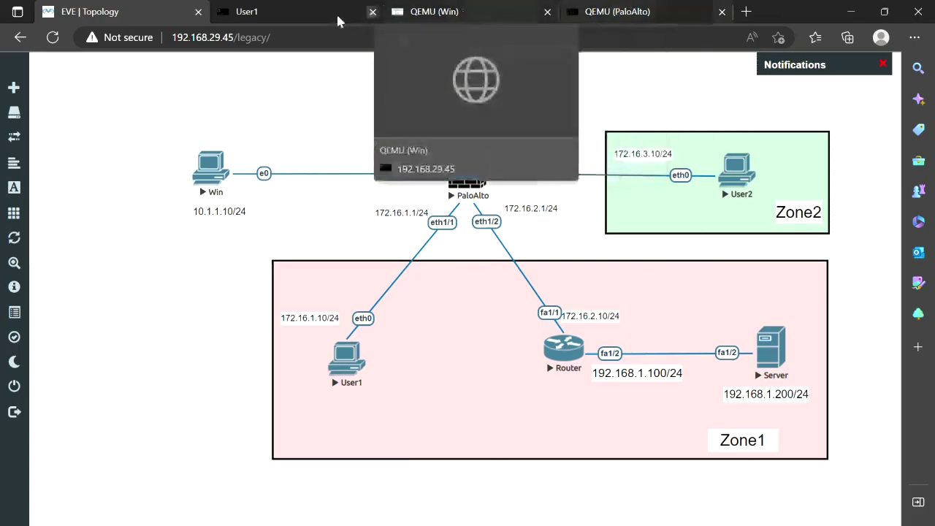
left_click(298, 11)
left_click_drag(298, 11, 512, 18)
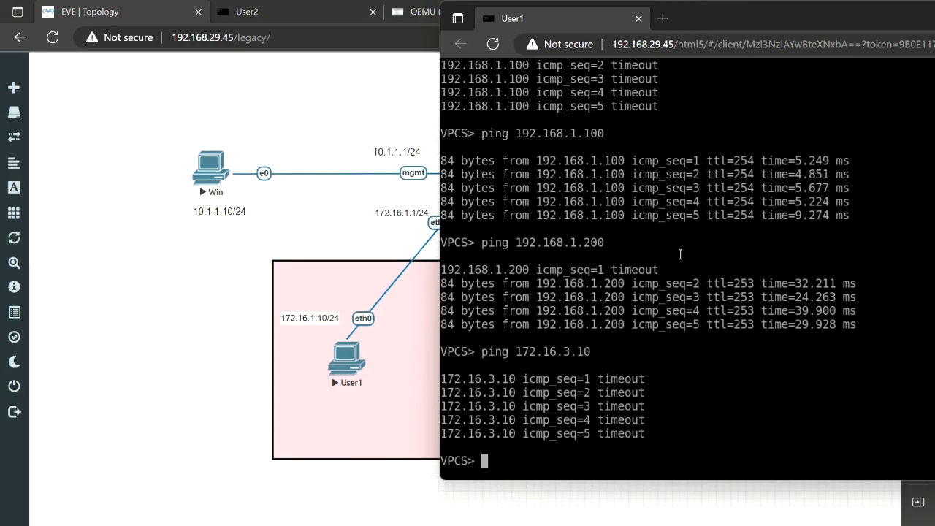
key("Up")
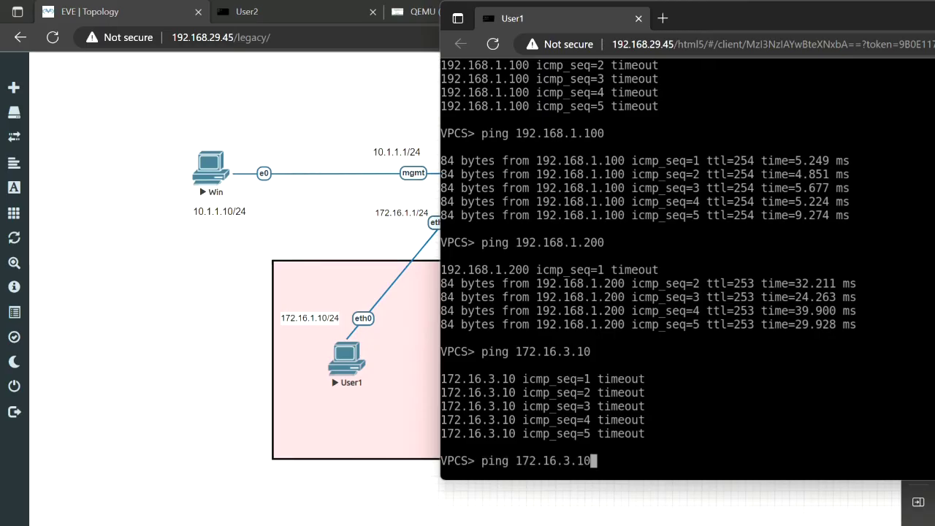
key("Return")
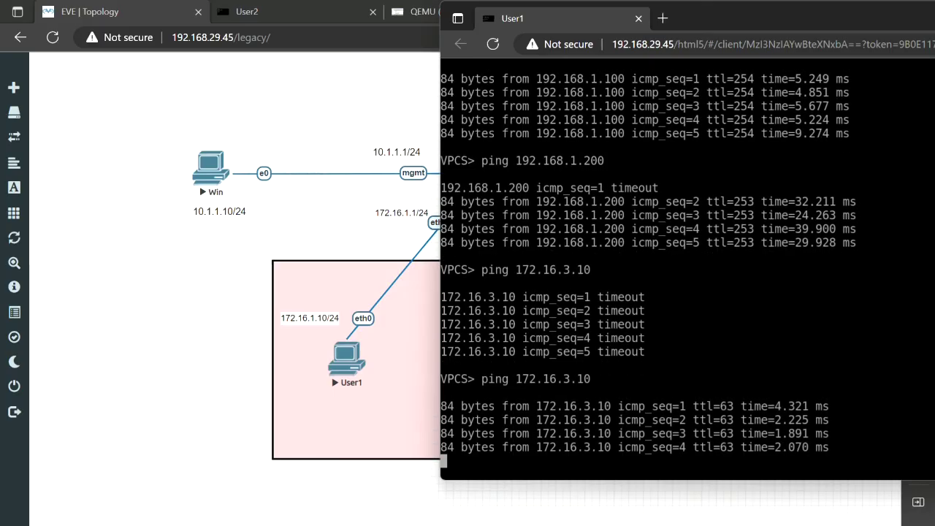
left_click(181, 285)
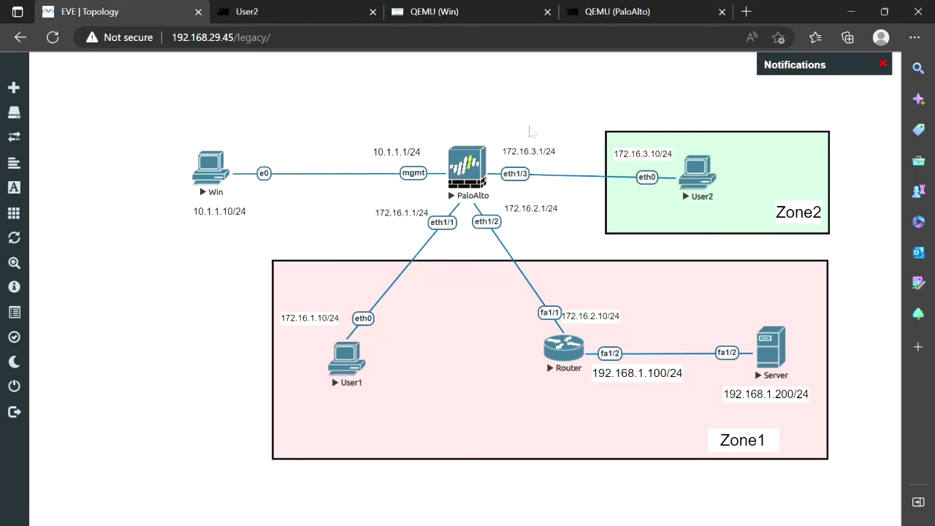
- Return to the firewall's virtual router list, dismiss the commit status, and remove ethernet1/3 from the default virtual router
left_click(450, 10)
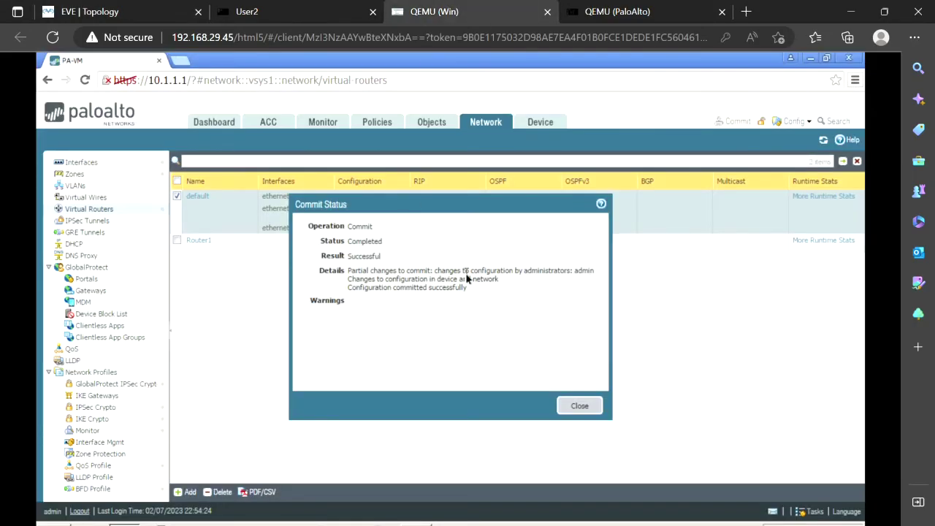
left_click(581, 408)
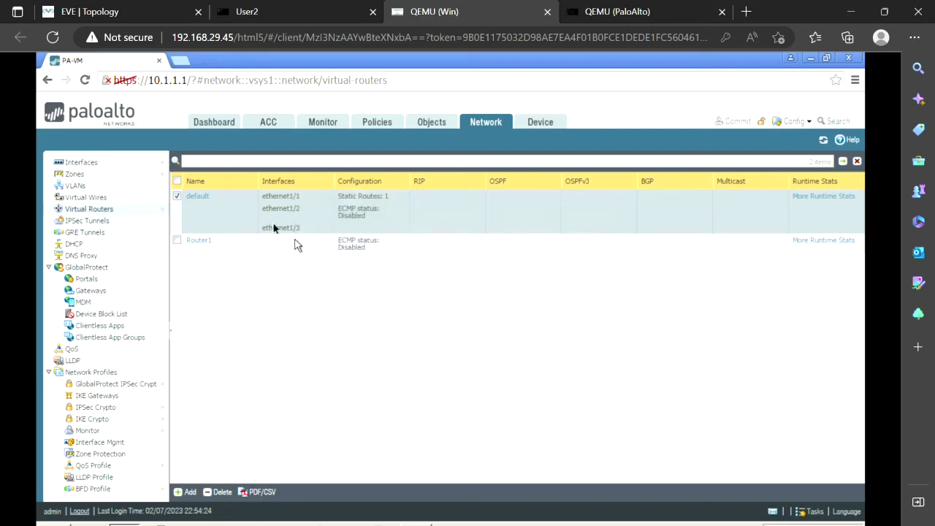
left_click(198, 198)
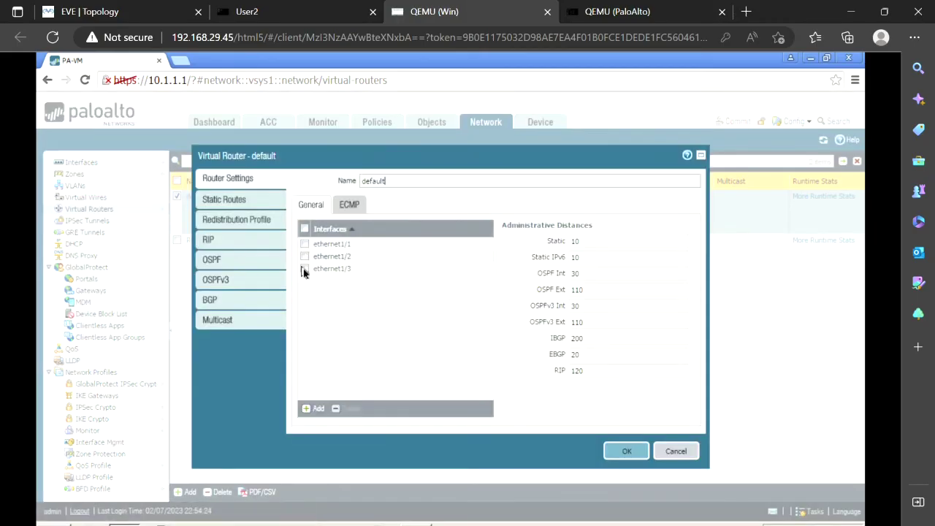
left_click(304, 269)
left_click(348, 412)
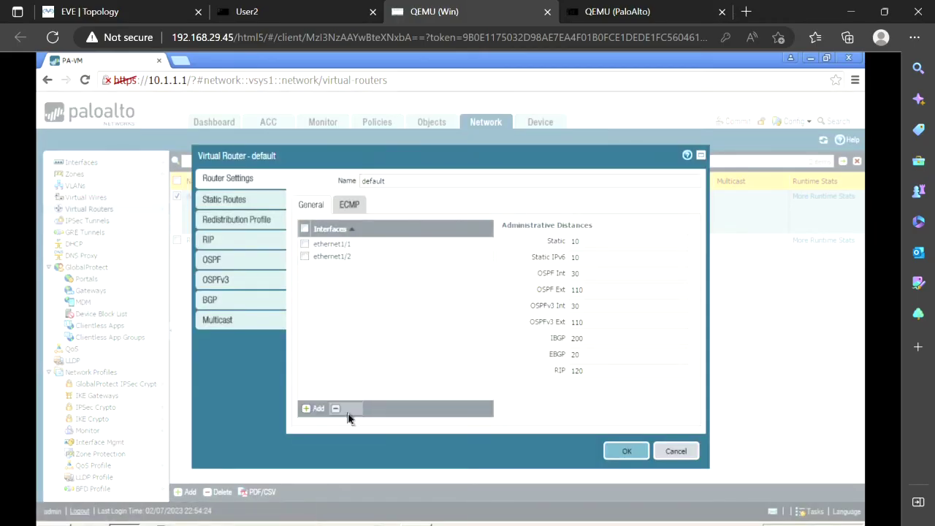
left_click(628, 451)
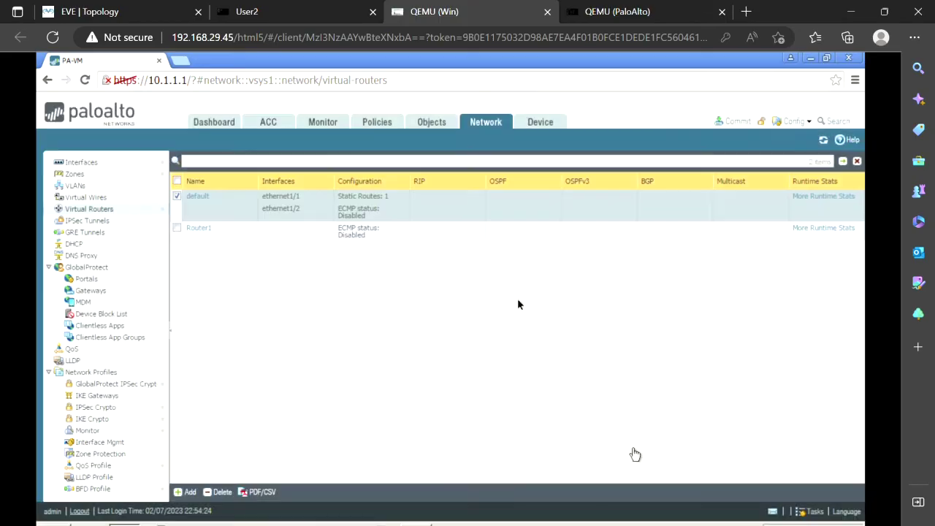
- Add ethernet1/3 to the Router1 virtual router and commit the changes to the firewall
left_click(195, 231)
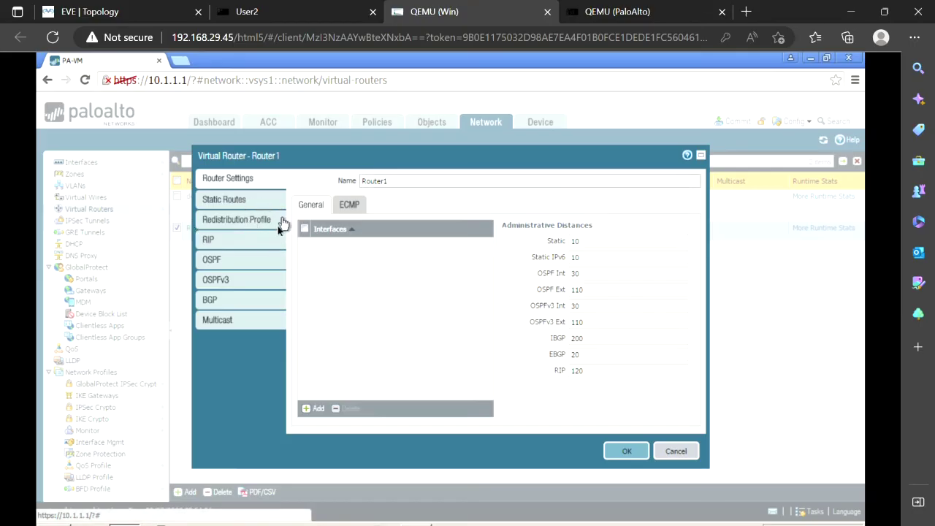
left_click(313, 410)
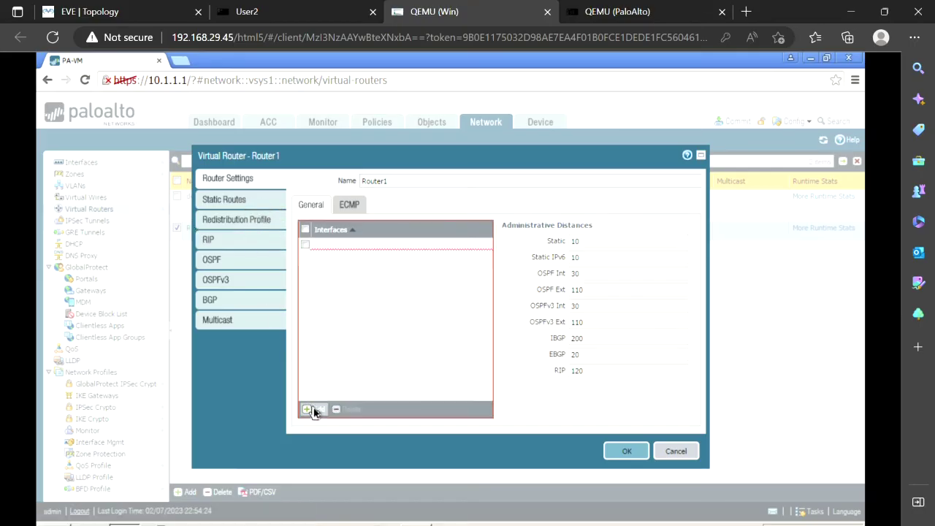
left_click(336, 265)
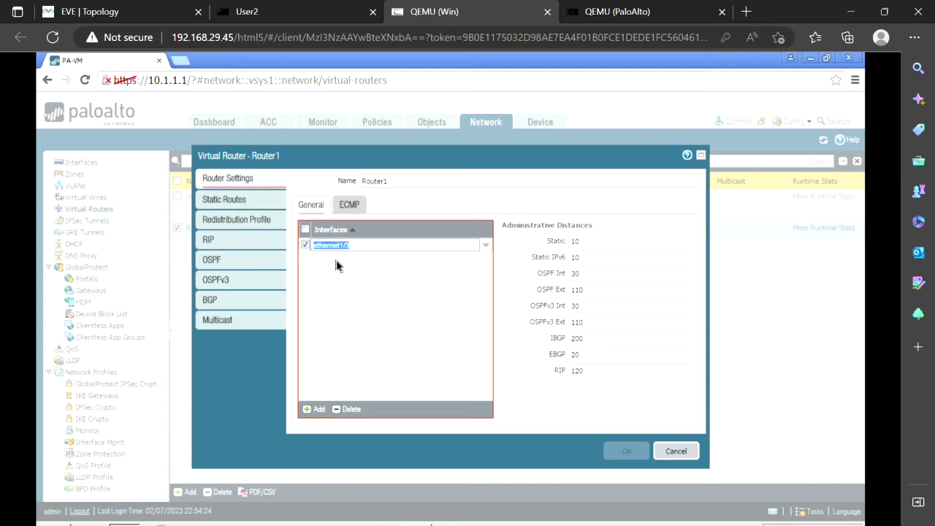
left_click(414, 330)
left_click(620, 450)
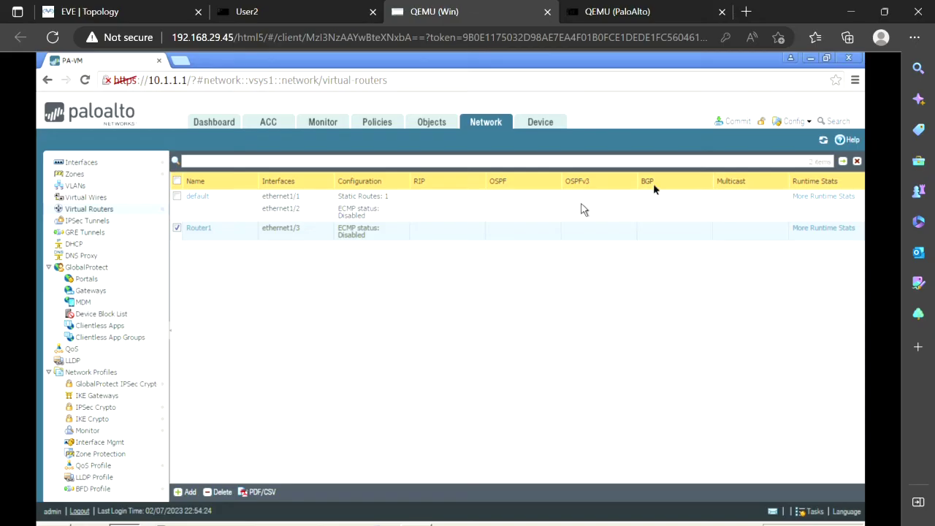
left_click(734, 122)
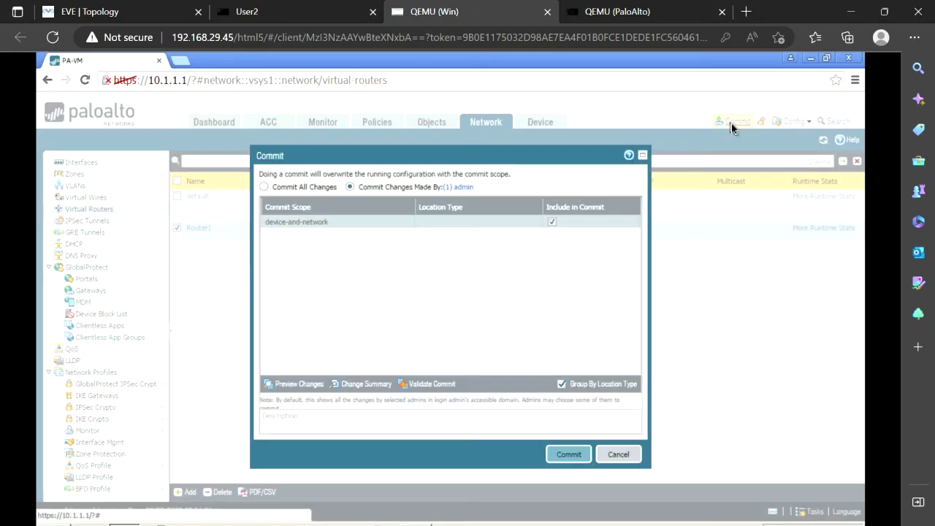
left_click(569, 455)
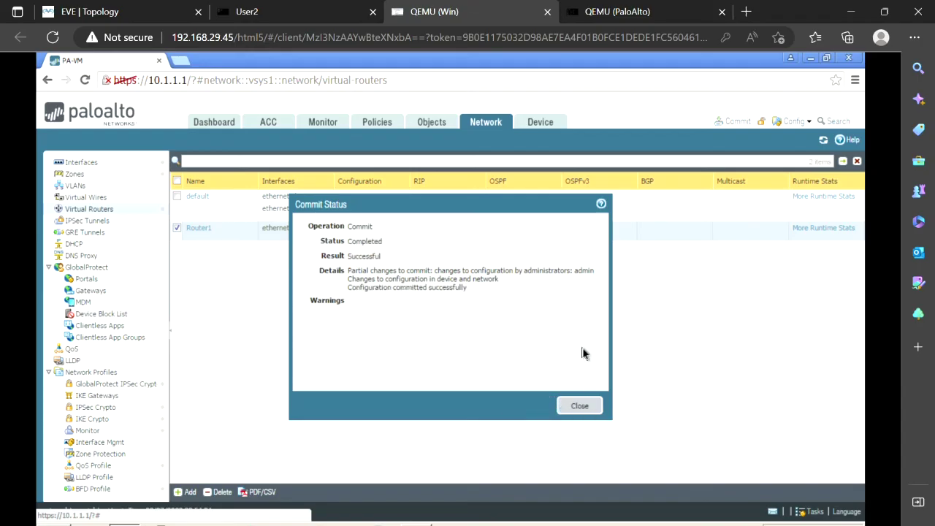
left_click(583, 406)
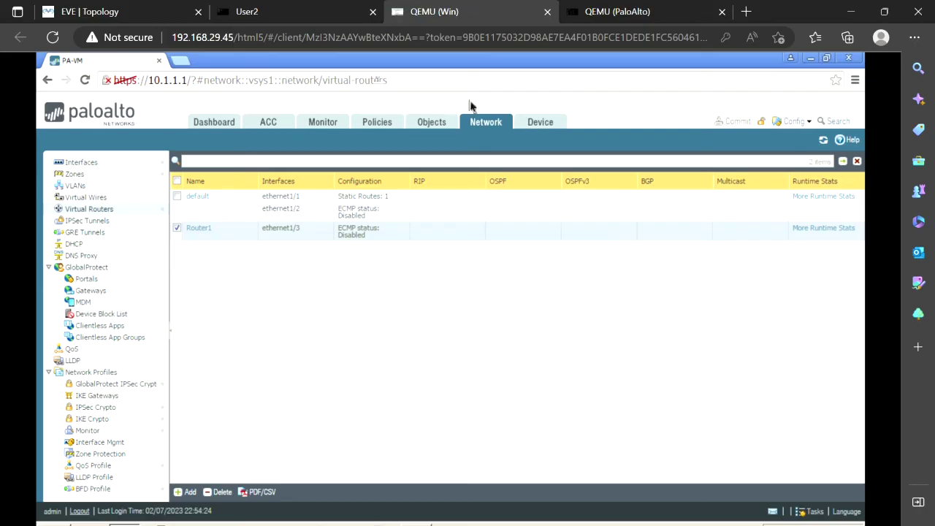
- Switch to the User1 console and repeat the ping to User2 at 172.16.3.10
key("ctrl+1")
key("alt+Tab")
key("Tab")
key("Up")
key("Return")
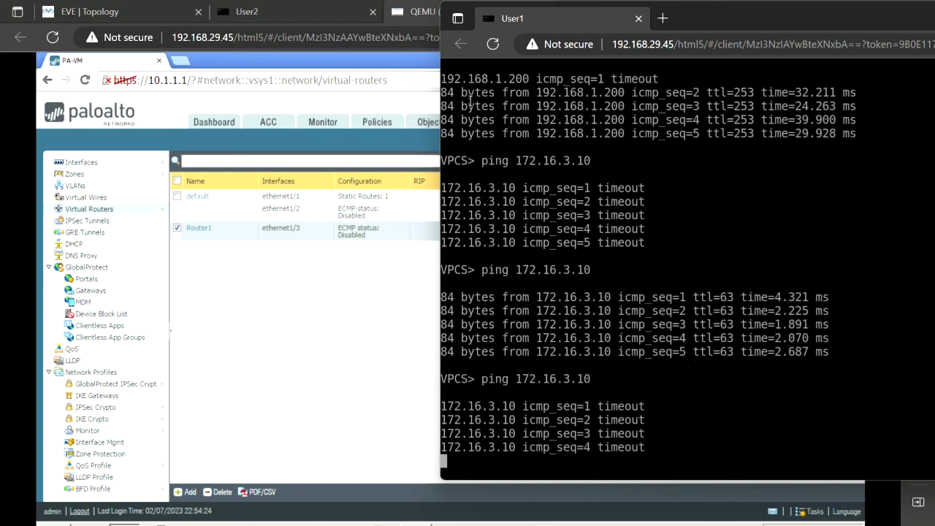
- Examine the firewall's ethernet1/3 link in the topology alongside the User1 ping output and the virtual routers' interface assignments
key("alt+Tab")
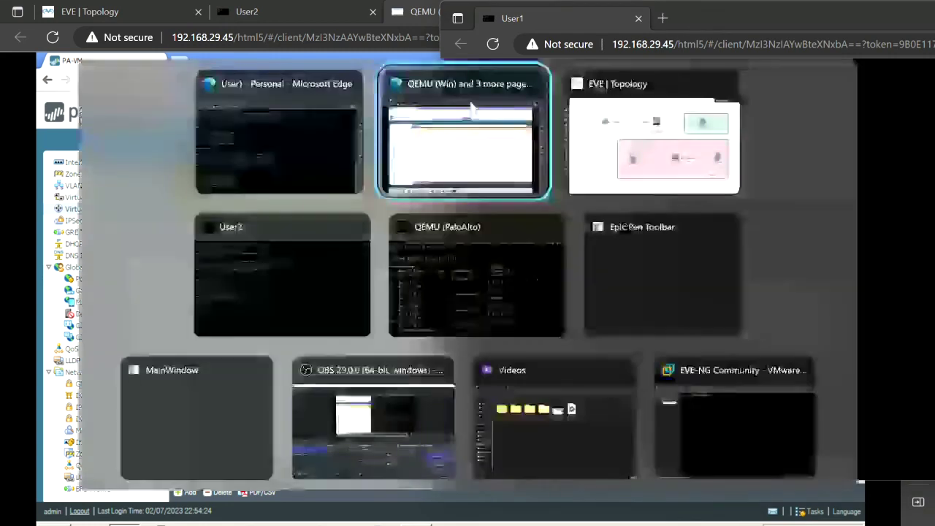
key("alt+Tab")
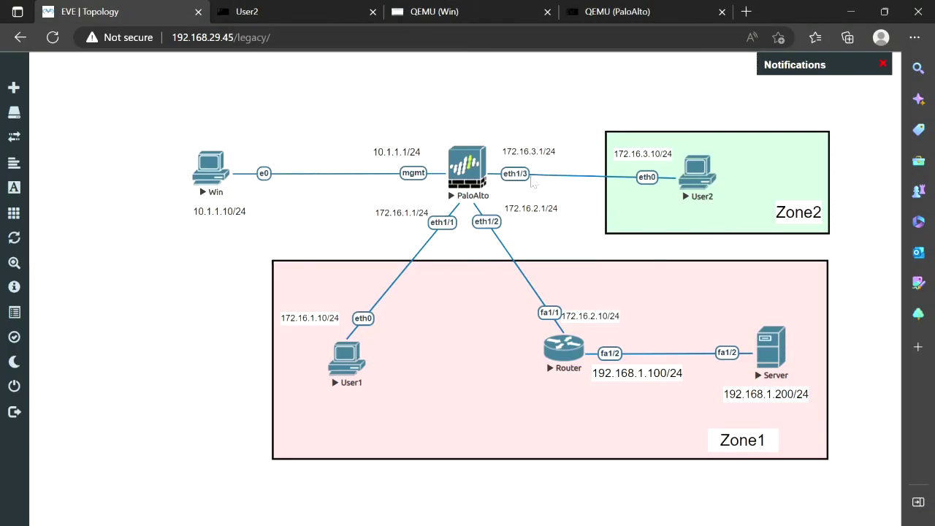
key("alt+Tab")
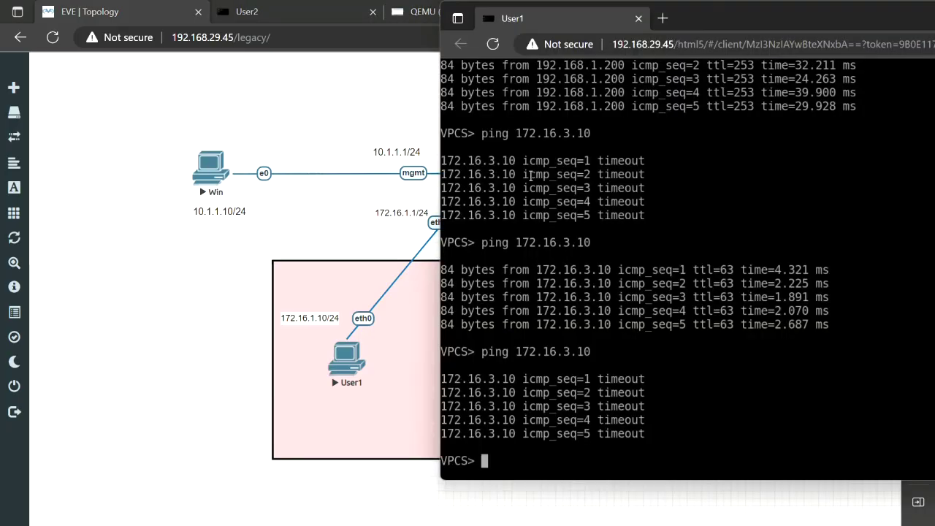
key("alt+Tab")
key("alt+Tab")
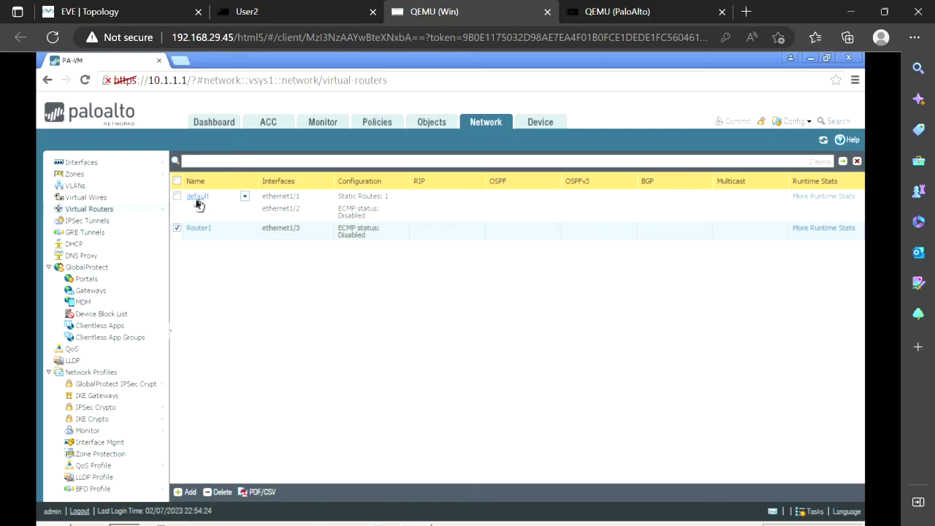
key("alt+Tab")
key("alt+Tab")
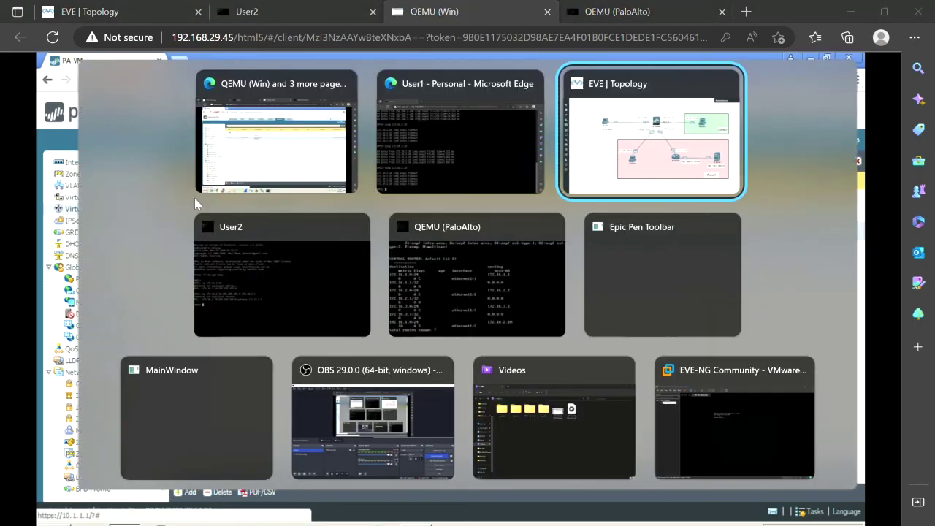
key("alt+Tab")
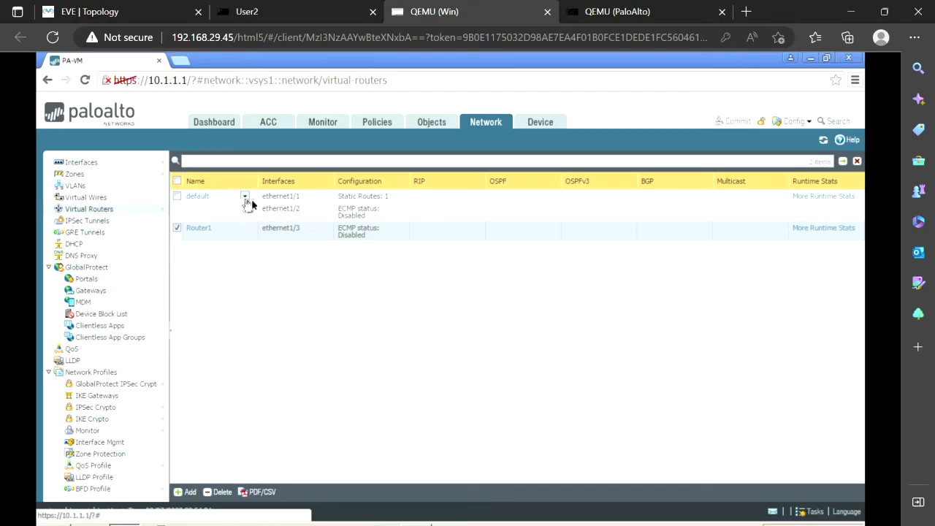
- Remove ethernet1/1 from the default virtual router and save the router settings
left_click(205, 200)
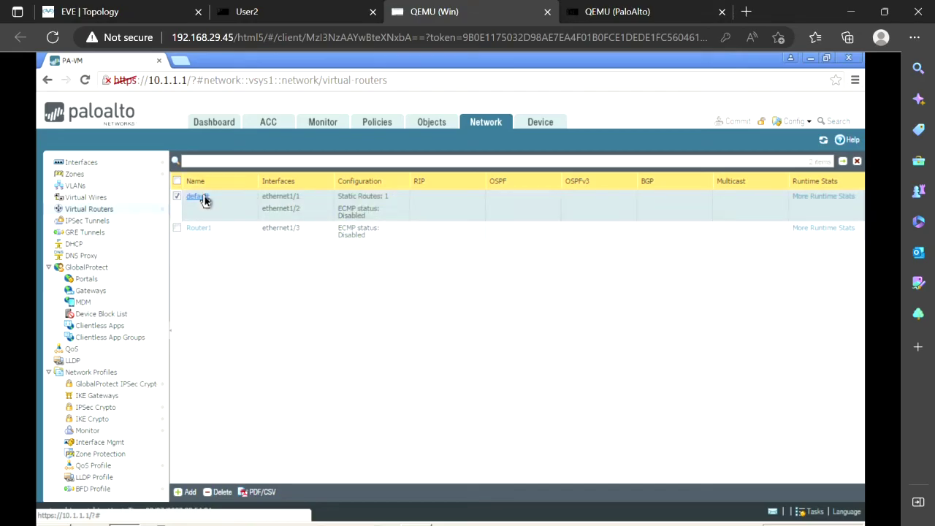
left_click(205, 200)
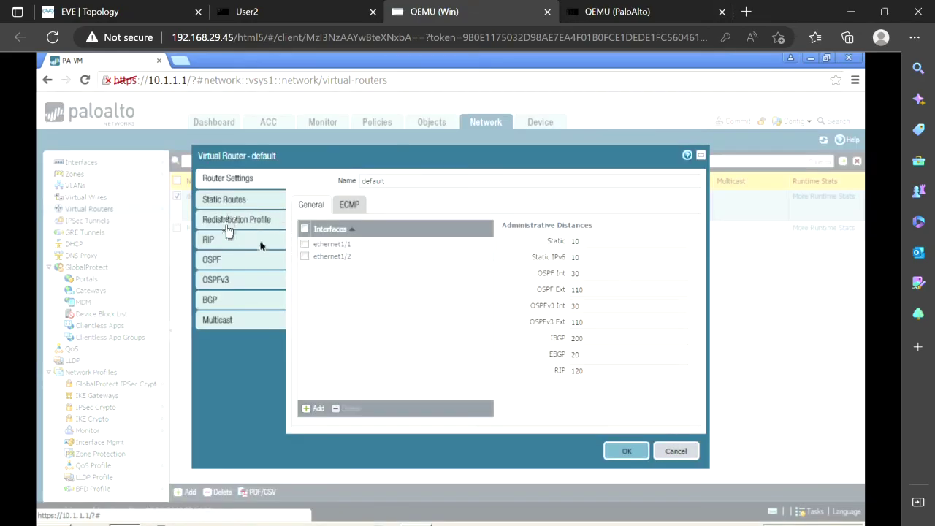
left_click(306, 246)
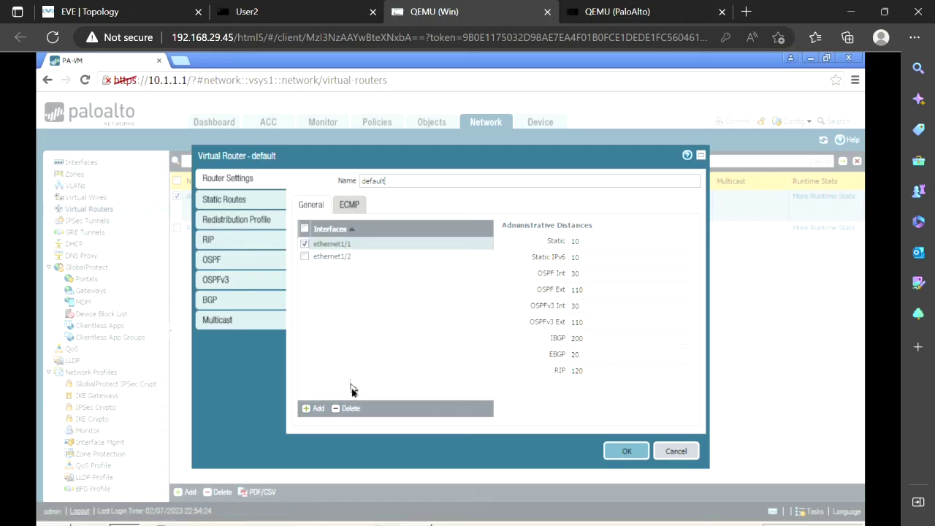
left_click(344, 409)
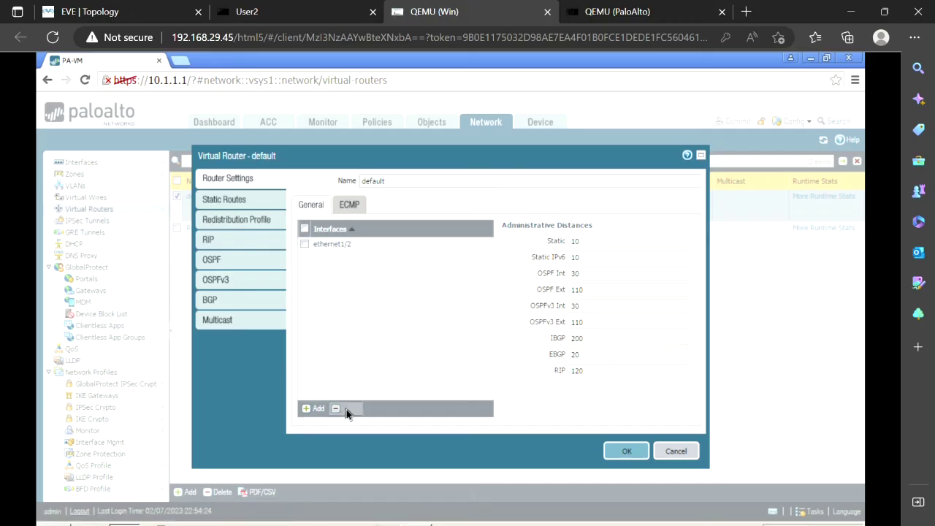
left_click(628, 452)
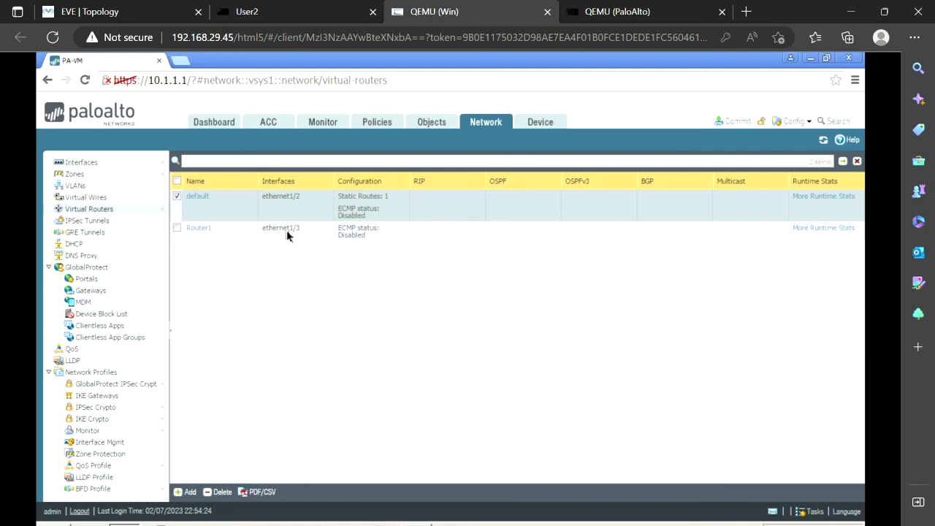
- Add ethernet1/1 to the Router1 virtual router and commit the interface changes to the firewall
left_click(204, 231)
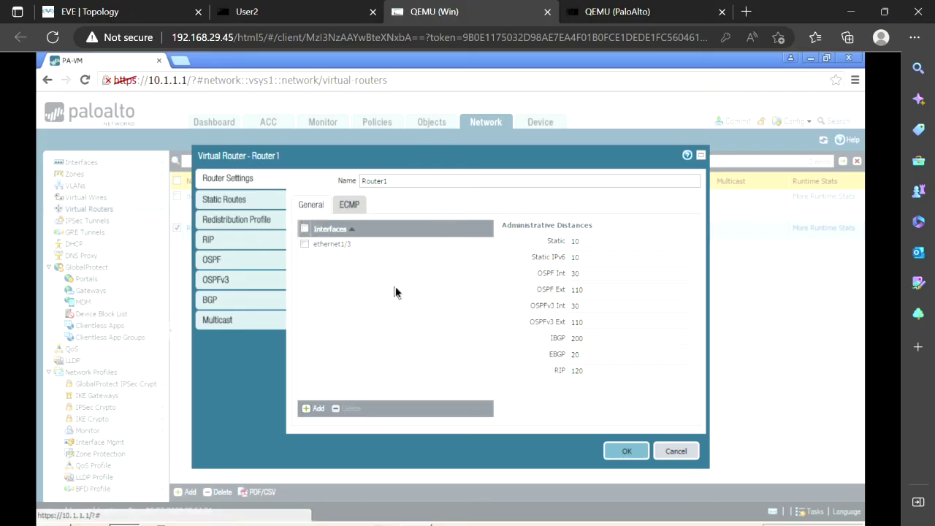
left_click(316, 413)
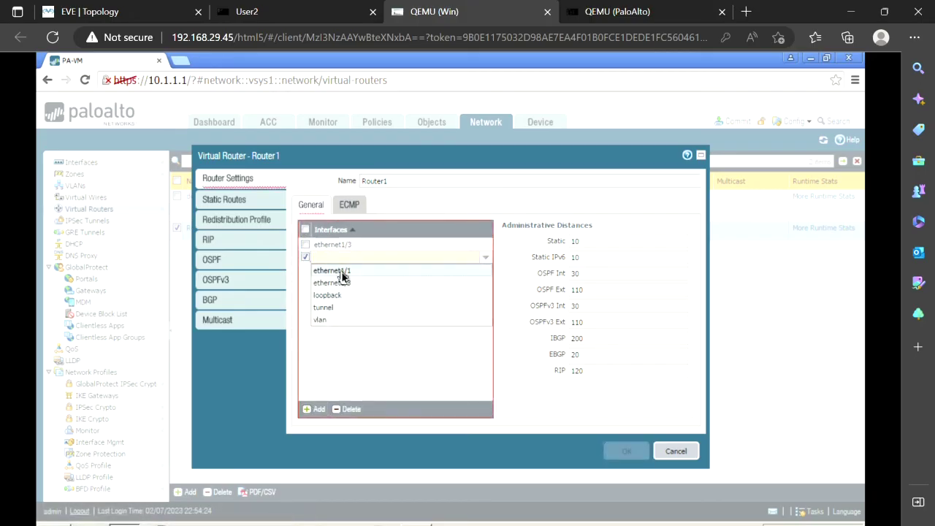
left_click(341, 271)
left_click(413, 308)
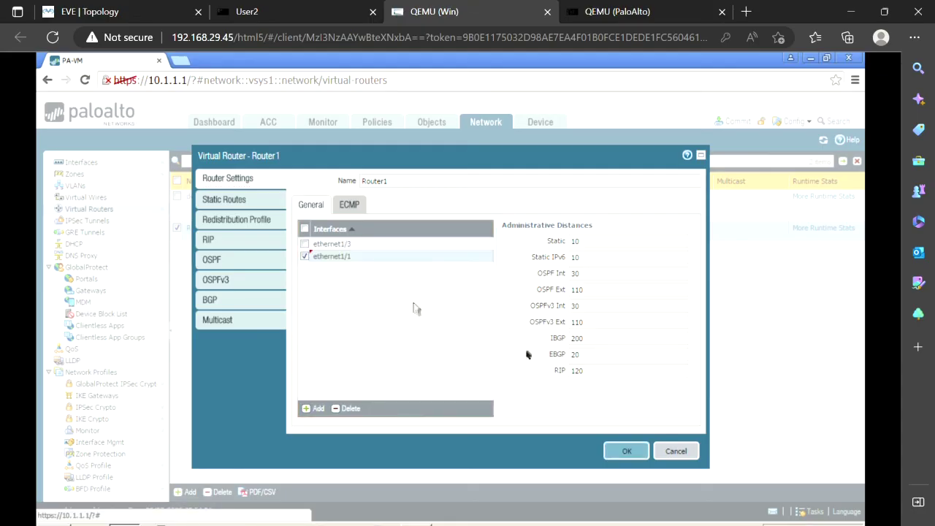
left_click(622, 451)
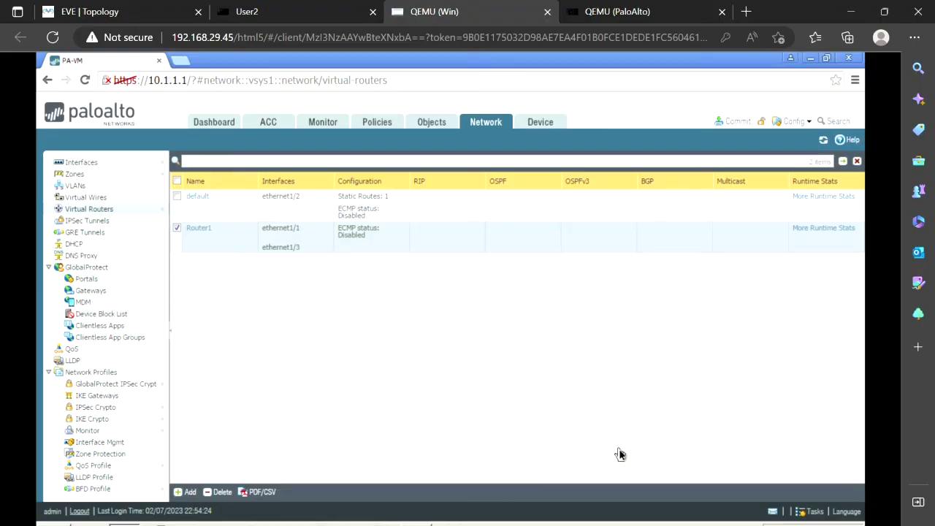
left_click(740, 124)
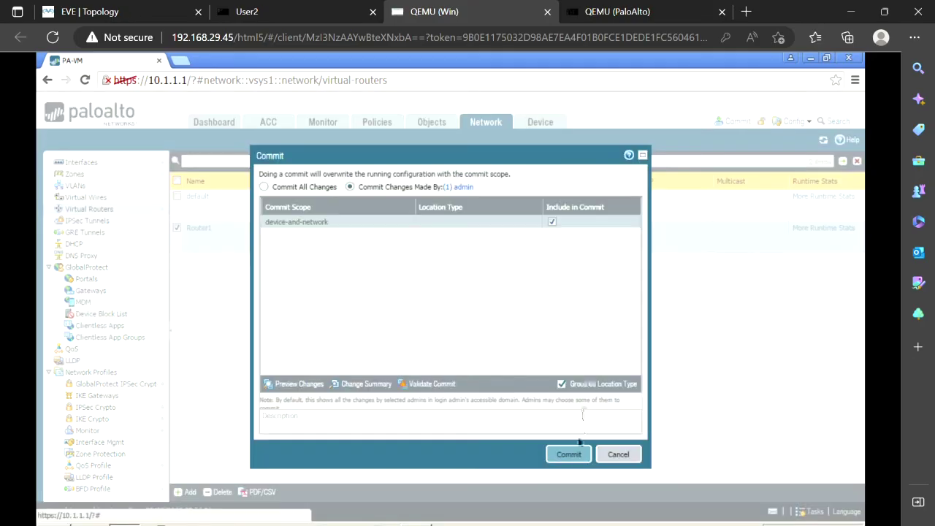
left_click(573, 455)
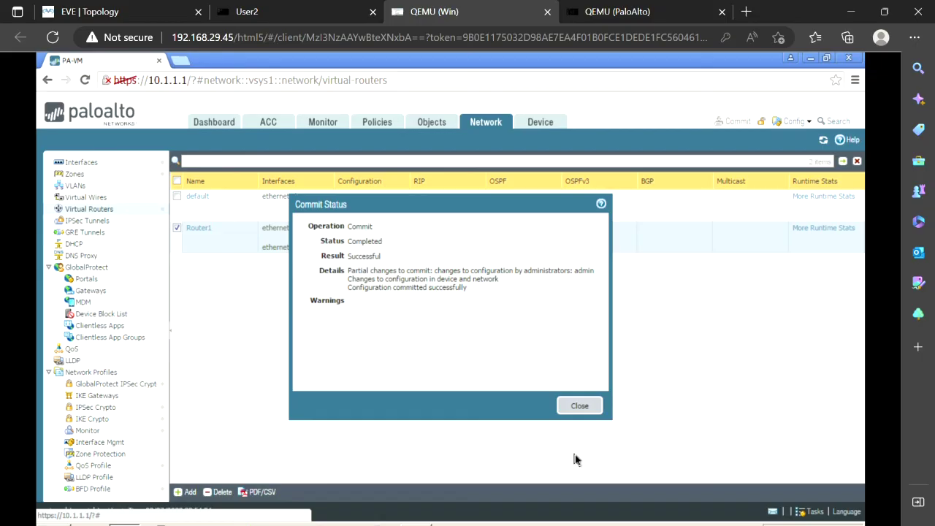
left_click(584, 407)
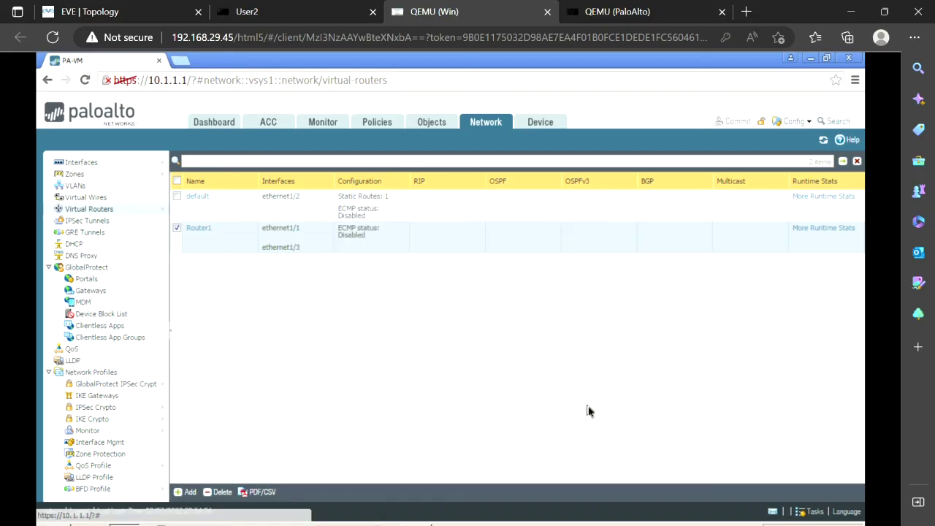
- Display the current routing tables of the default and Router1 virtual routers in the PaloAlto console
left_click(617, 11)
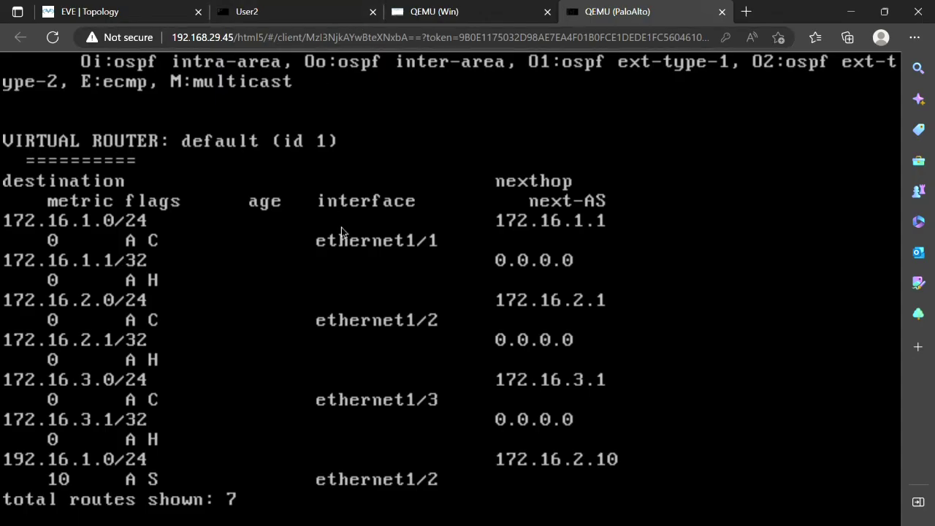
scroll(341, 227, "up", 5)
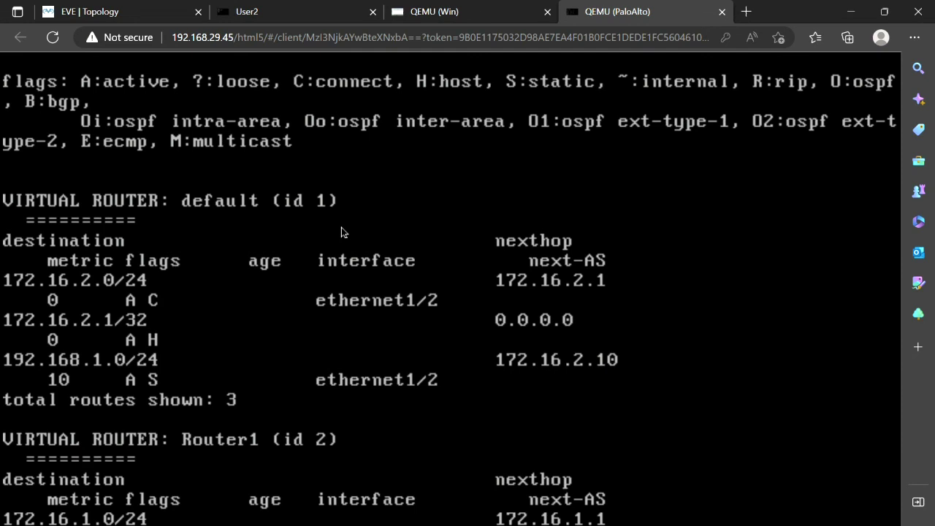
scroll(341, 227, "down", 3)
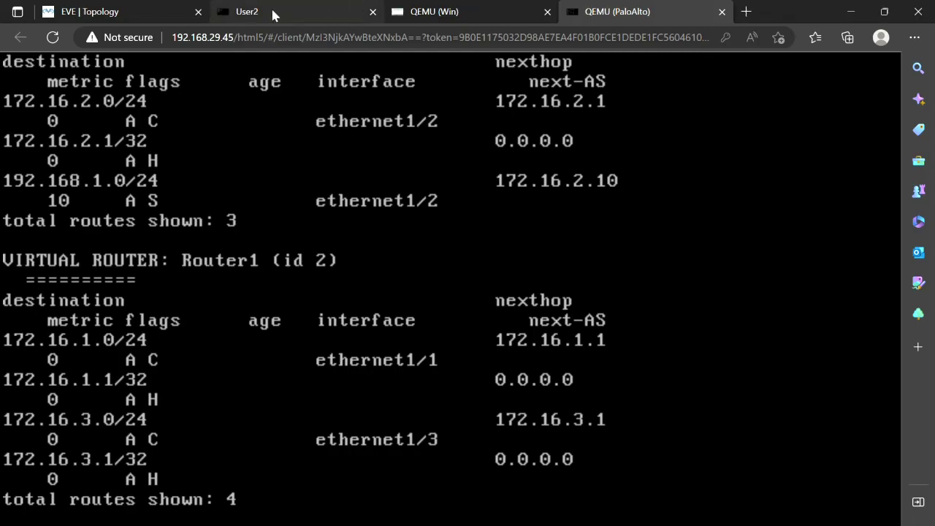
- Switch to the User1 console and repeat the ping to 172.16.3.10
key("alt+Tab")
key("alt+Tab")
key("alt+Tab")
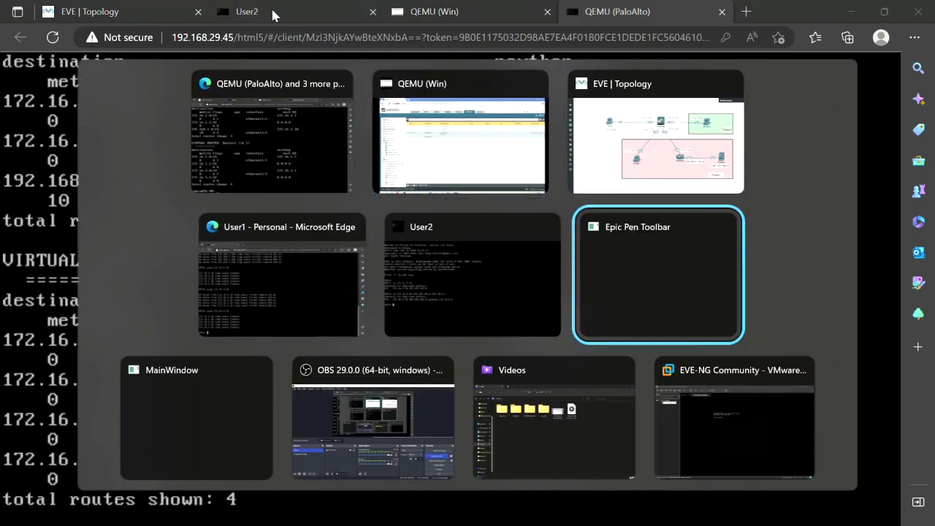
key("alt+shift+Tab")
key("alt+shift+Tab")
key("Up")
key("Return")
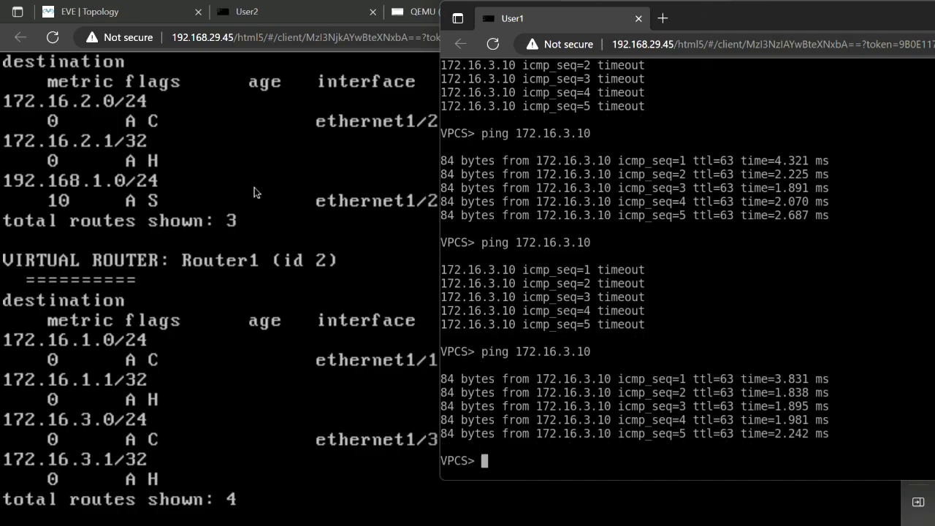
- Return to the firewall's web interface and review Router1's RIP, OSPF, OSPFv3 and BGP settings
left_click(407, 12)
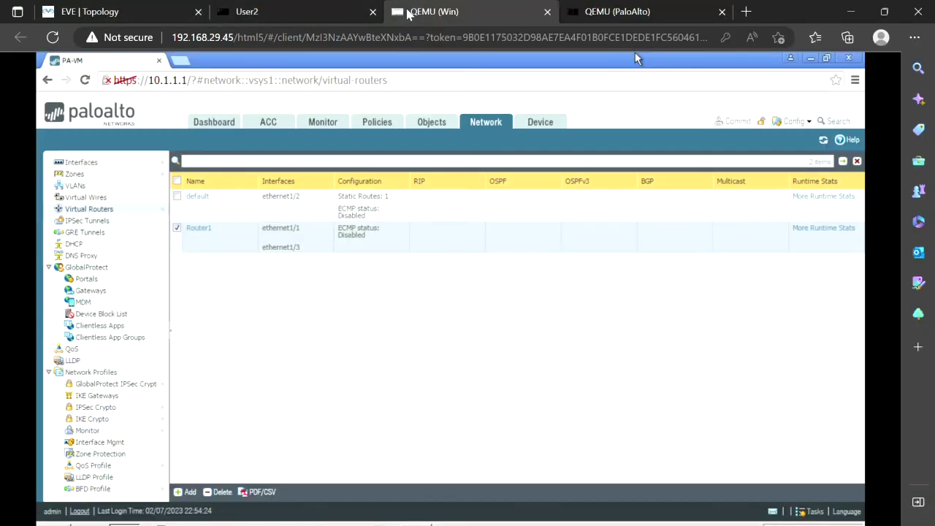
left_click(199, 229)
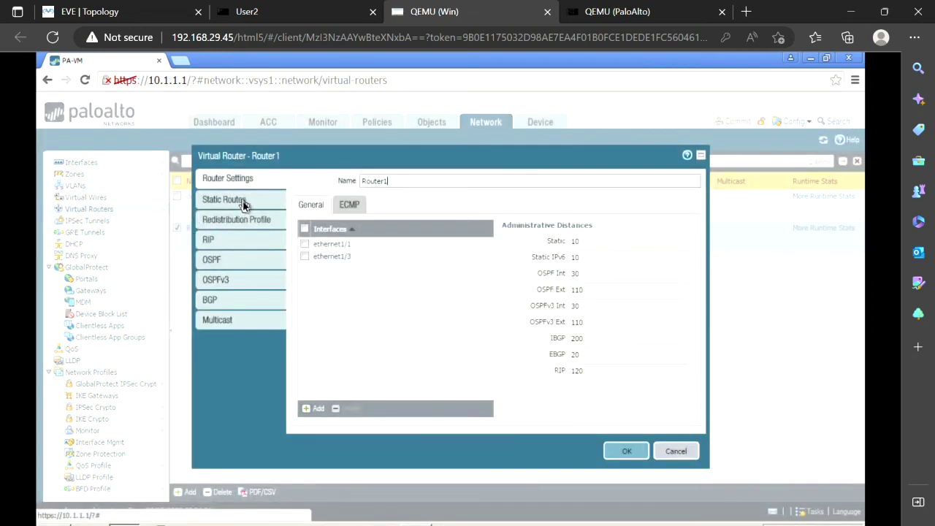
left_click(230, 241)
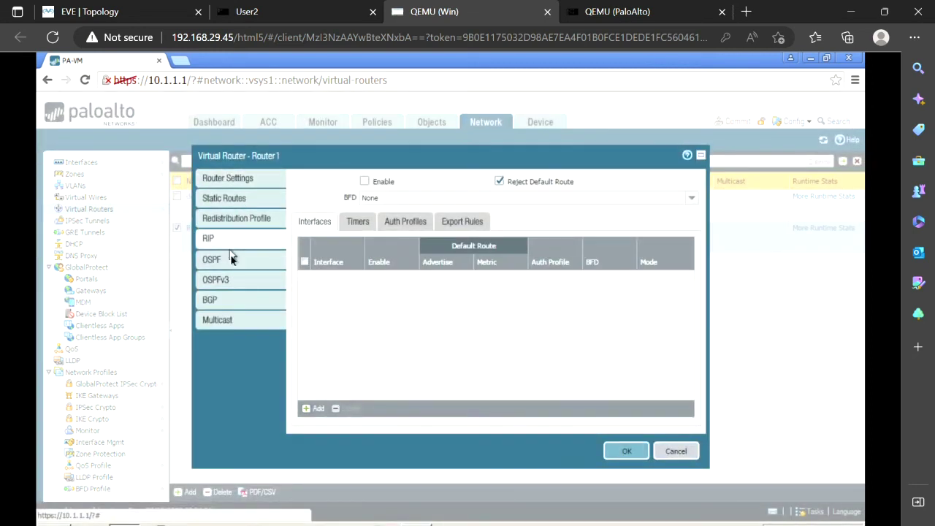
left_click(228, 258)
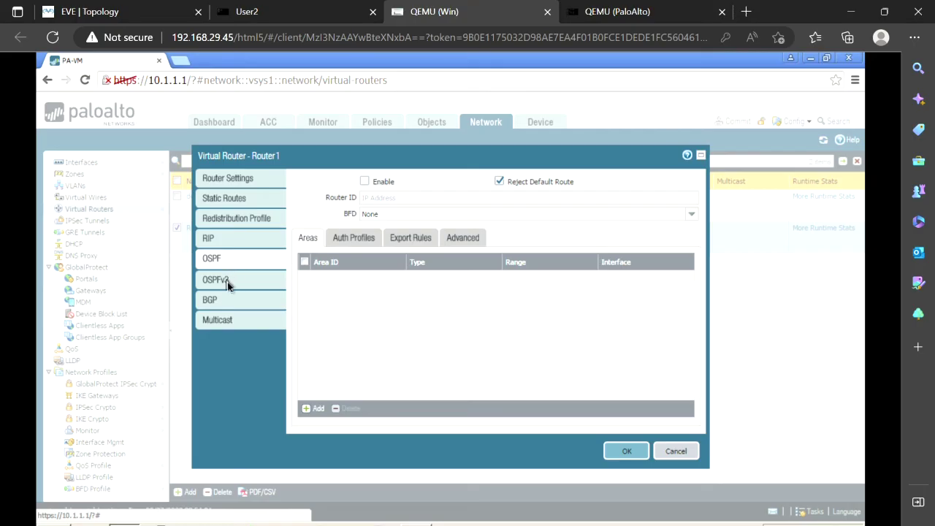
left_click(226, 283)
left_click(219, 306)
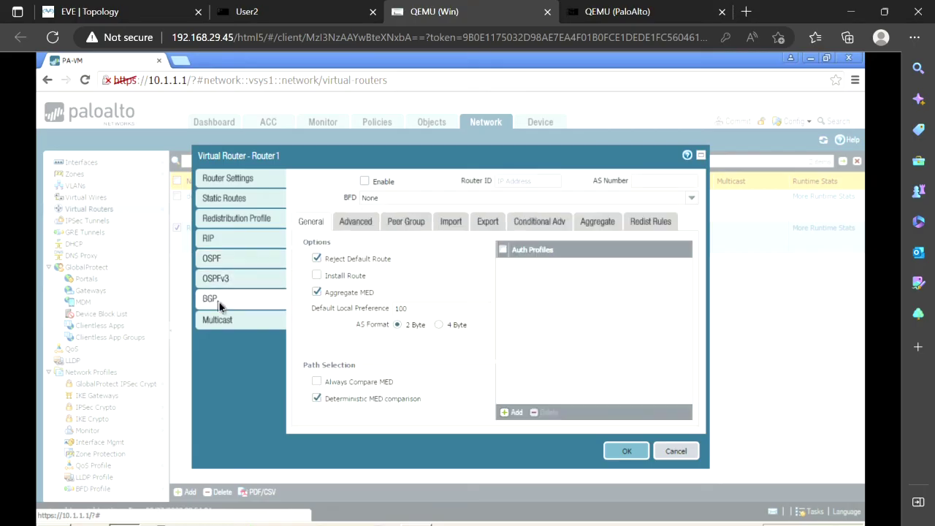